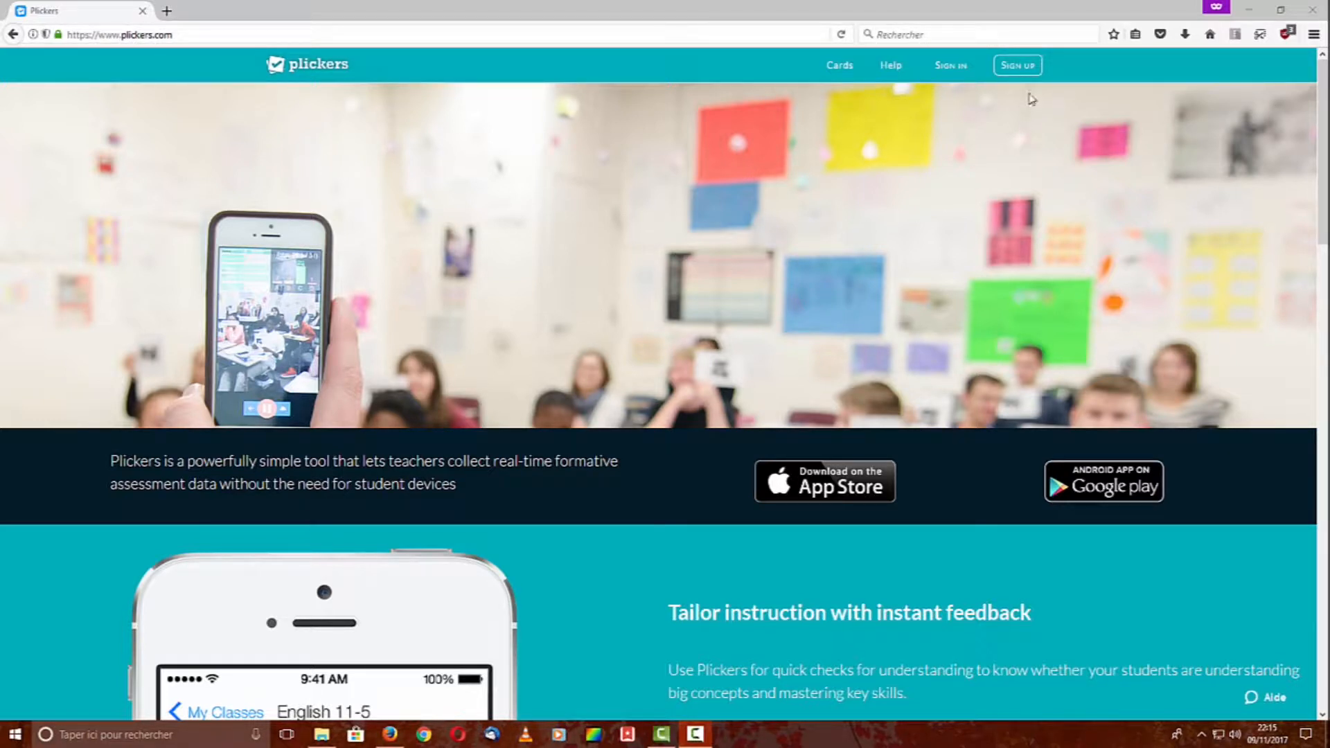
Open the Sign Up form from the plickers.com top navigation bar
click(1017, 66)
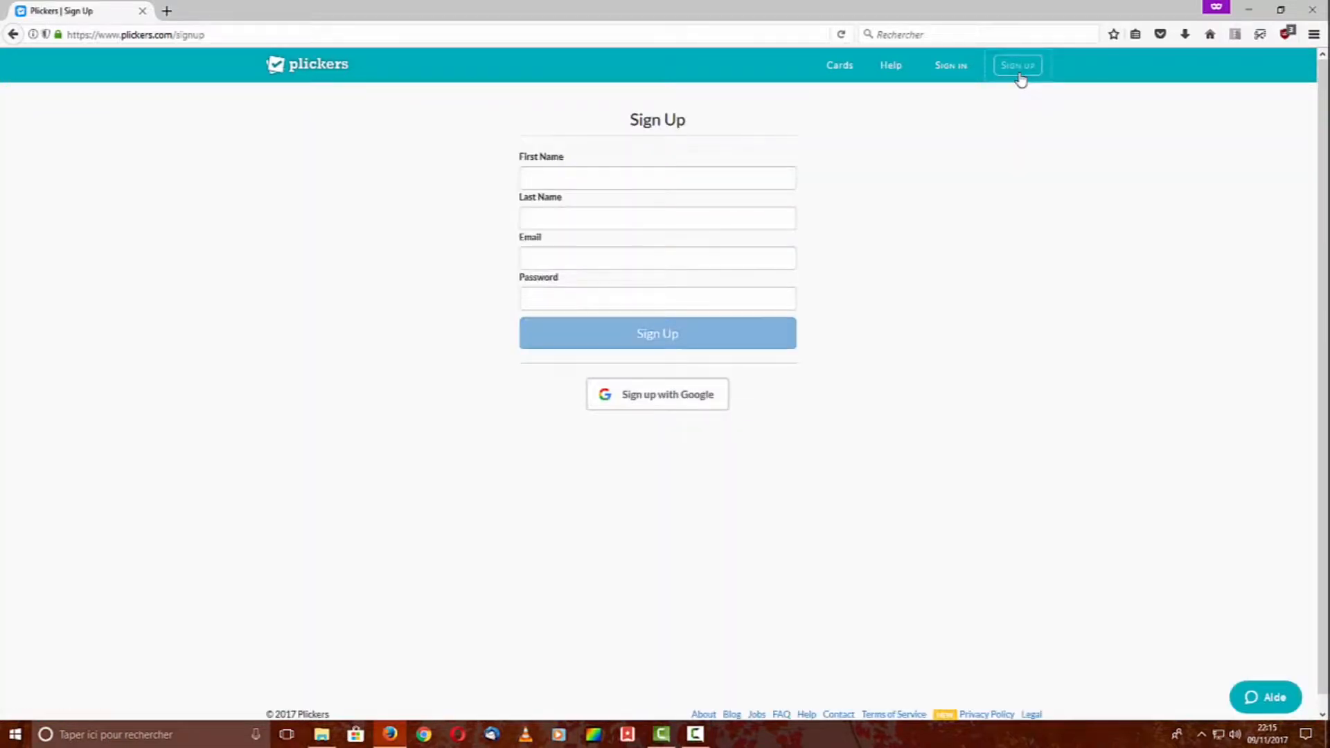
Enter the sign-up details, then begin adding a new class from the Classes page
click(657, 186)
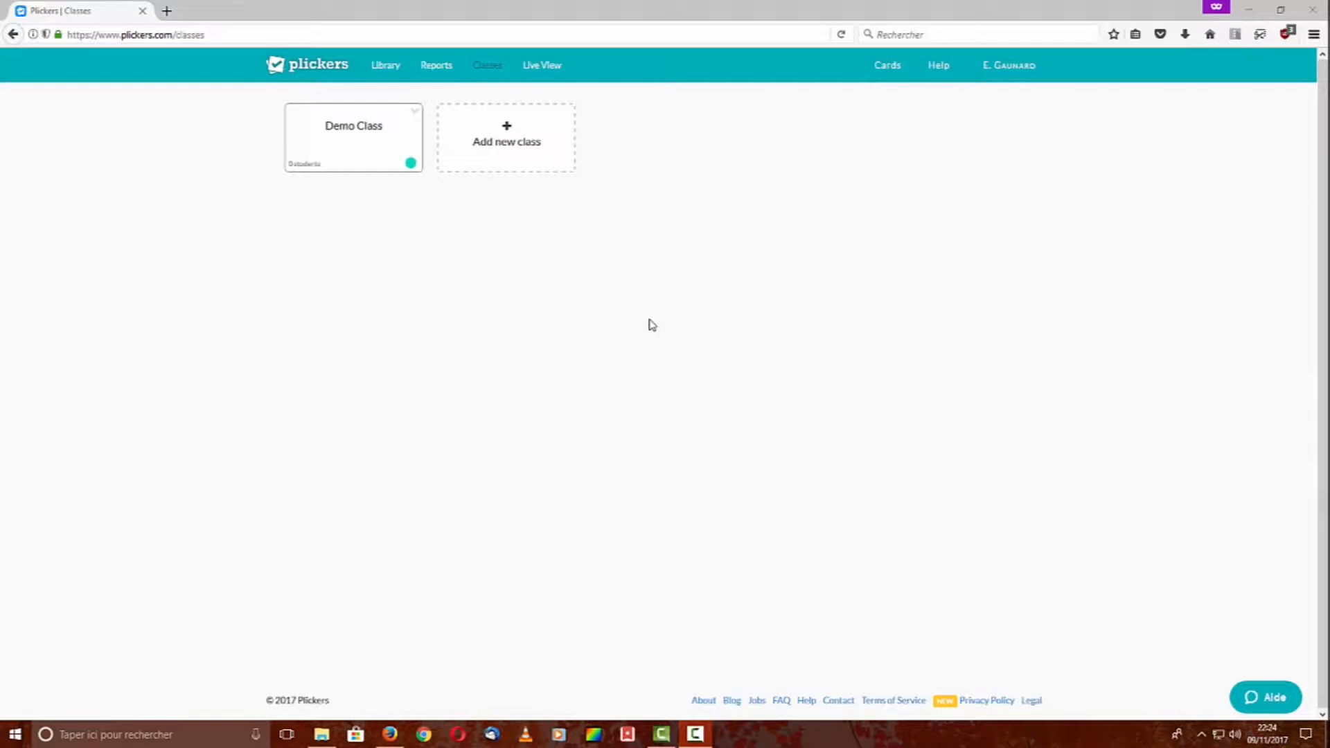
click(517, 151)
Save a new class 'classe test' with year Other, subject Math and yellow colour
click(628, 135)
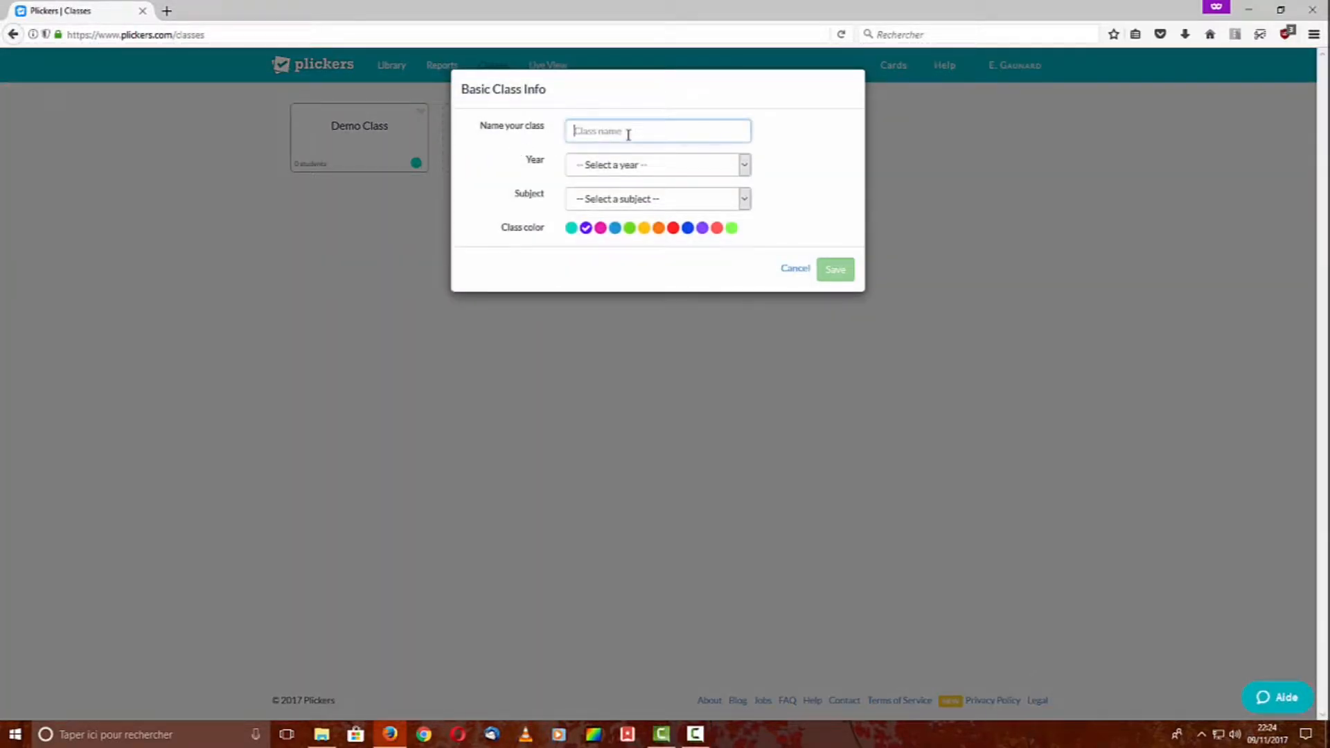
text(classe test)
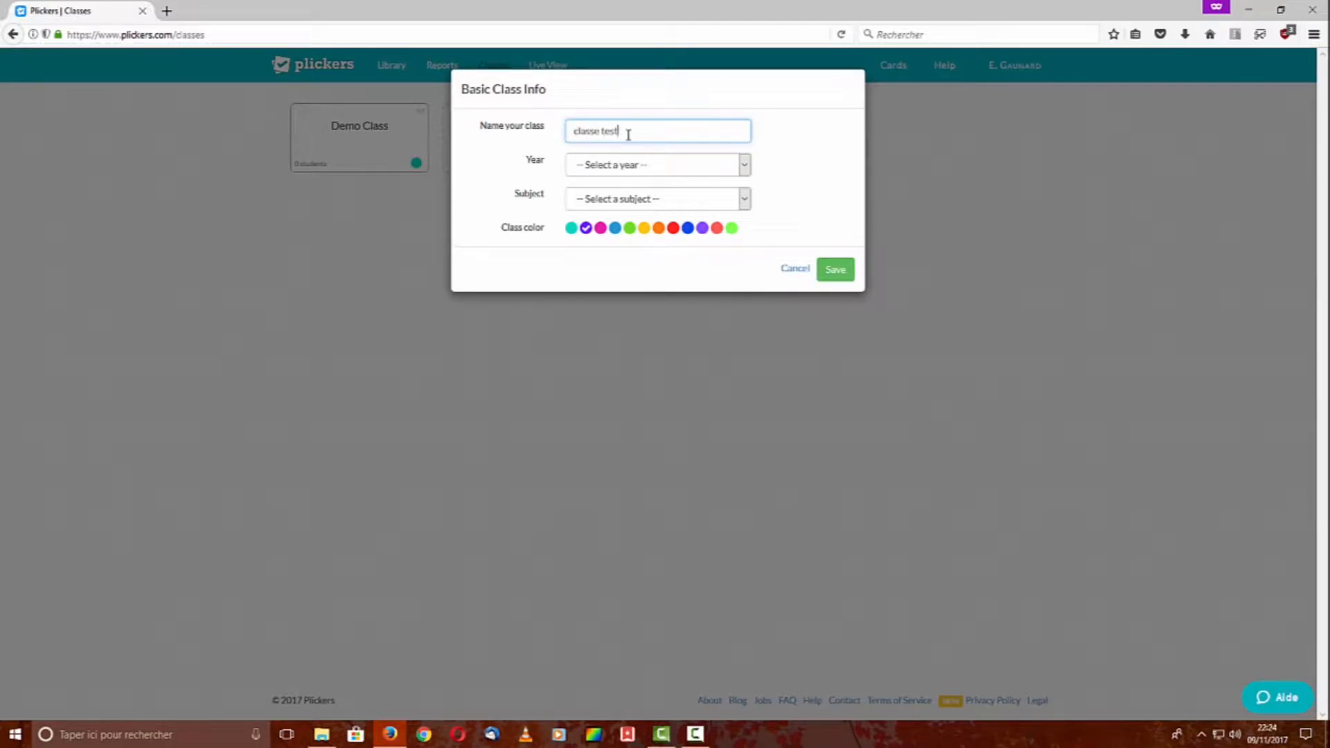
click(645, 170)
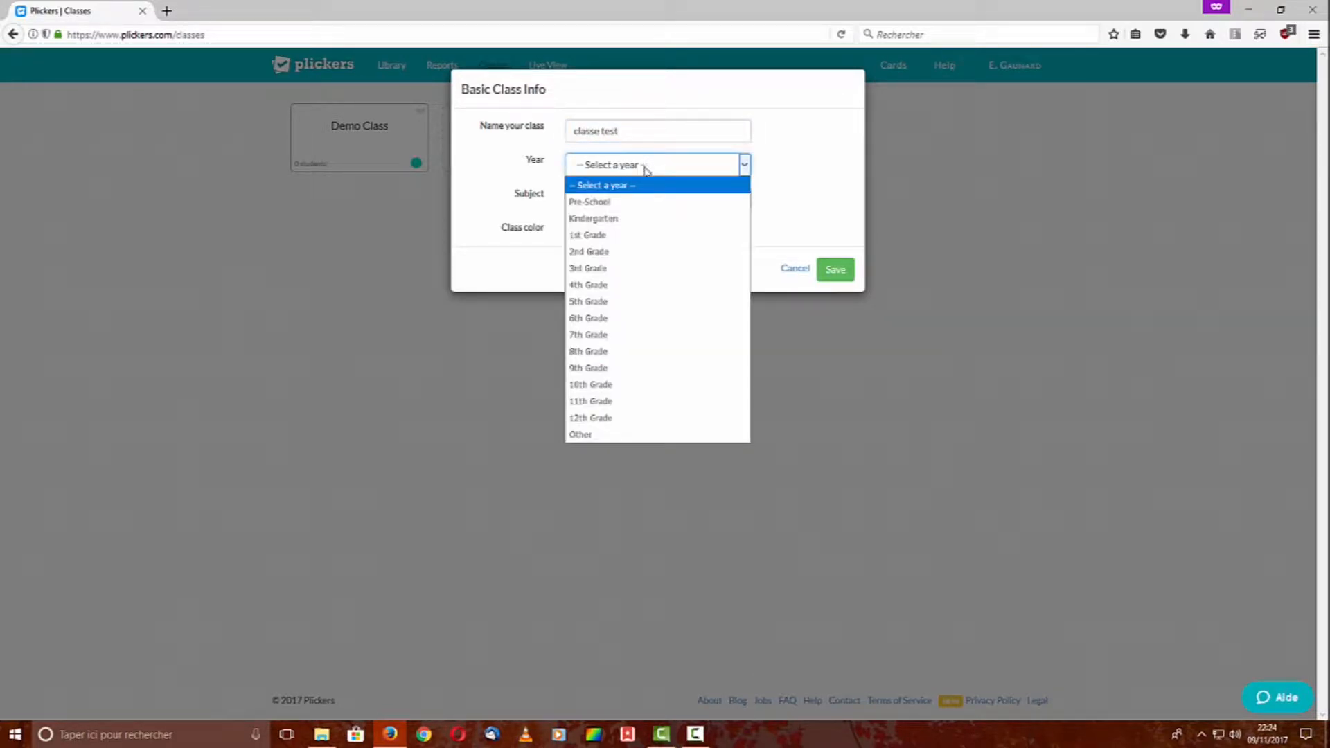
click(592, 442)
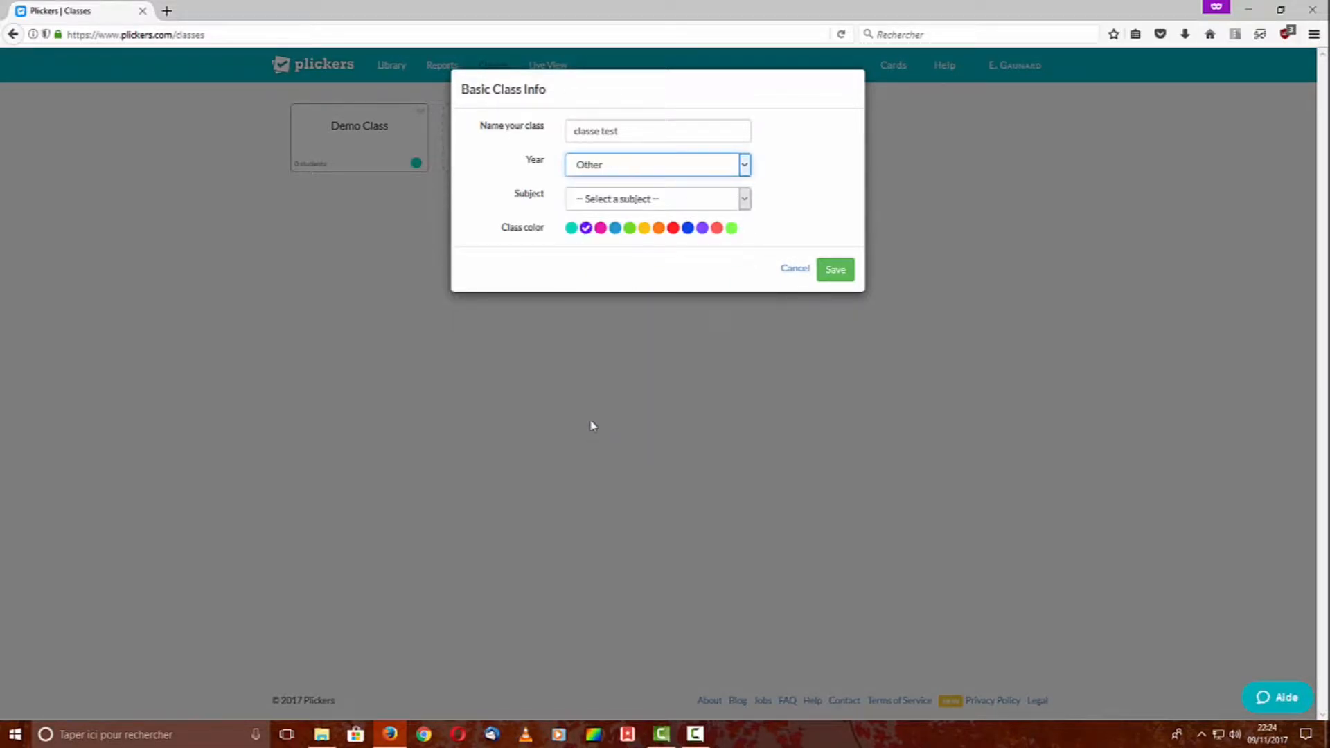
click(685, 208)
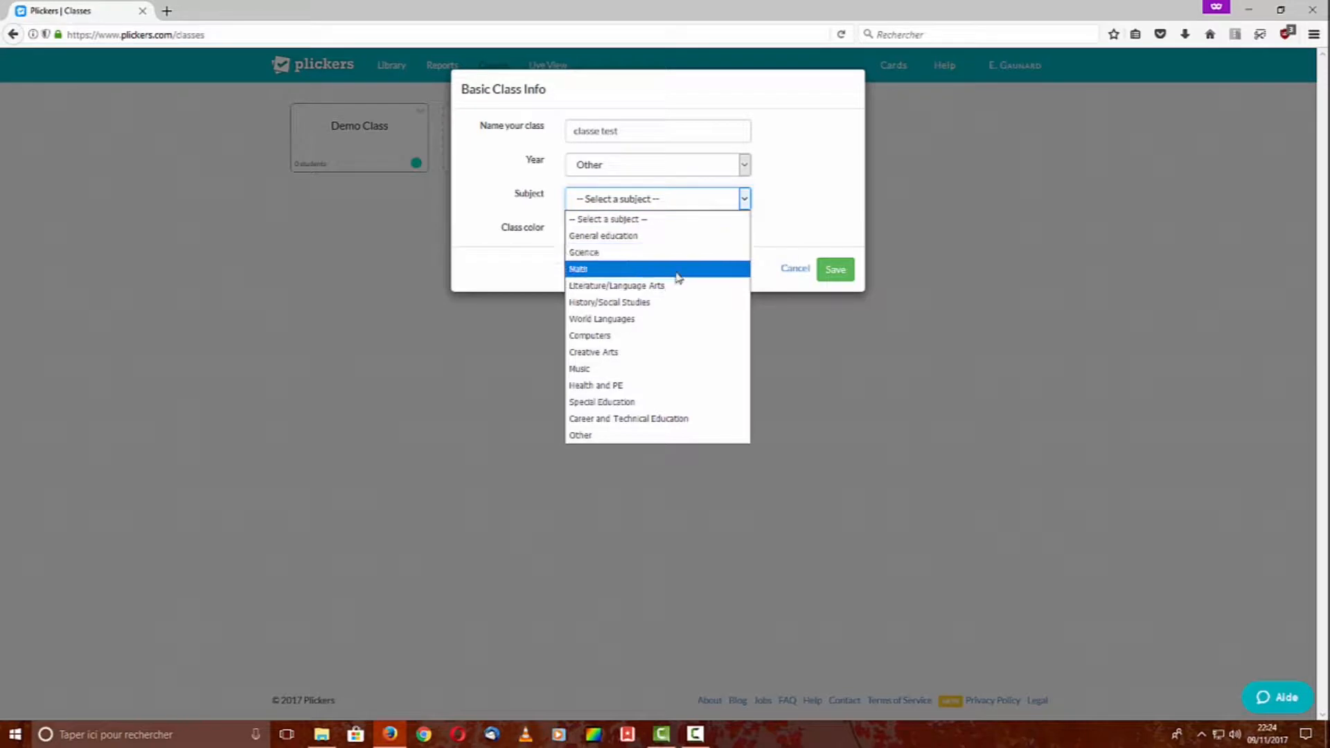
click(651, 270)
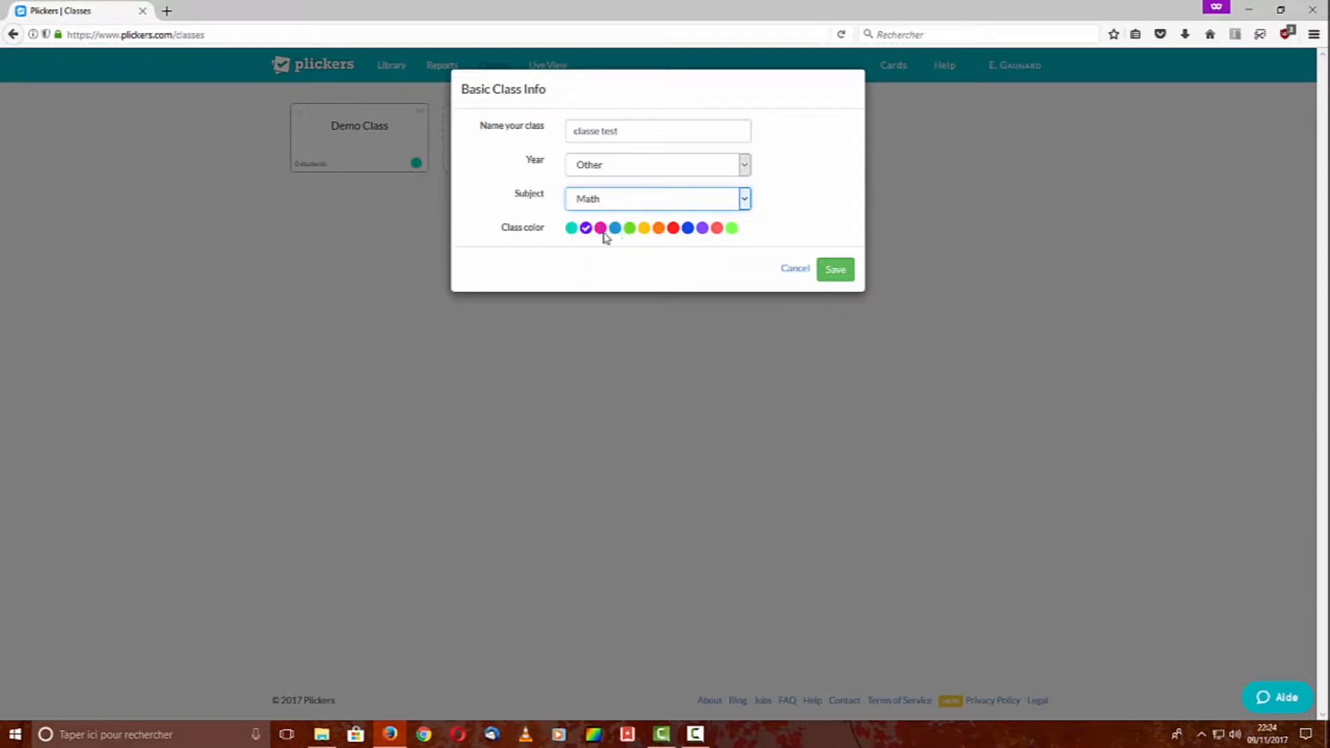
click(644, 229)
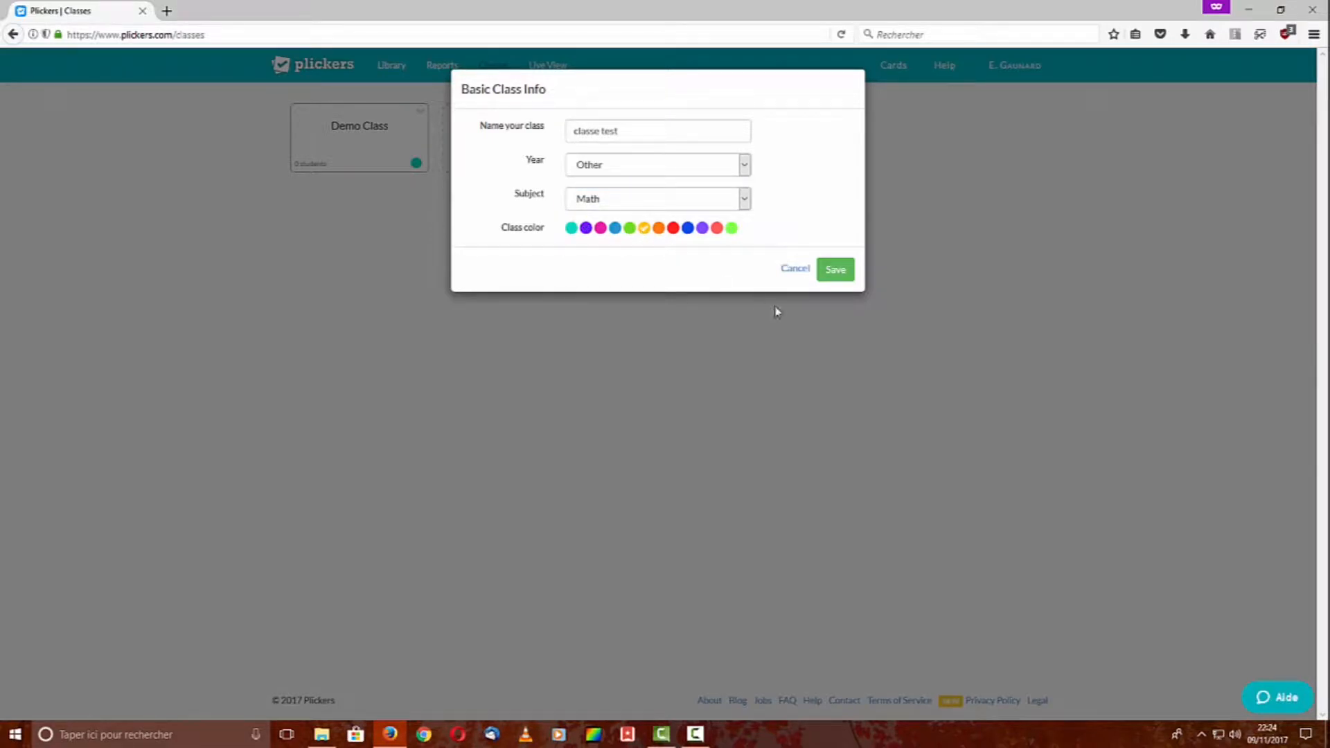
click(836, 270)
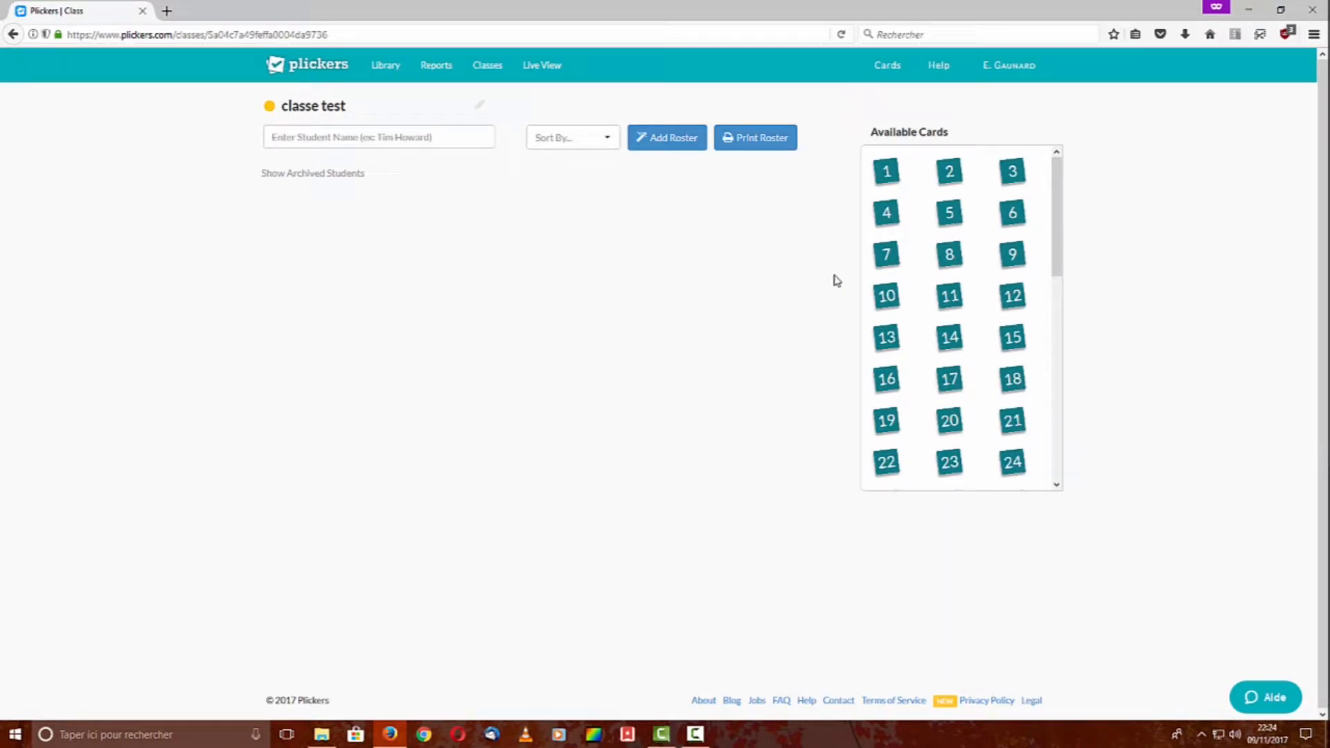
Paste a four-student roster onto cards 1–4 in classe test, then go to the Library
click(313, 139)
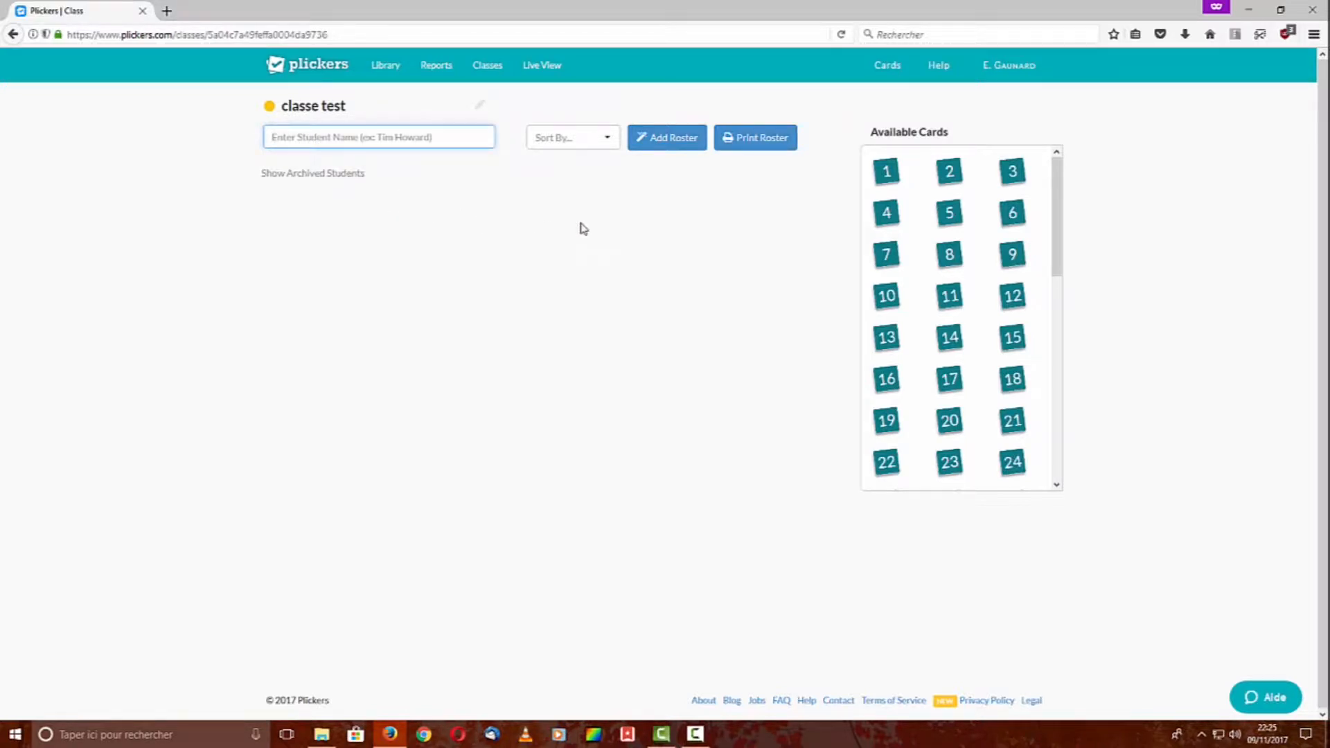
click(677, 157)
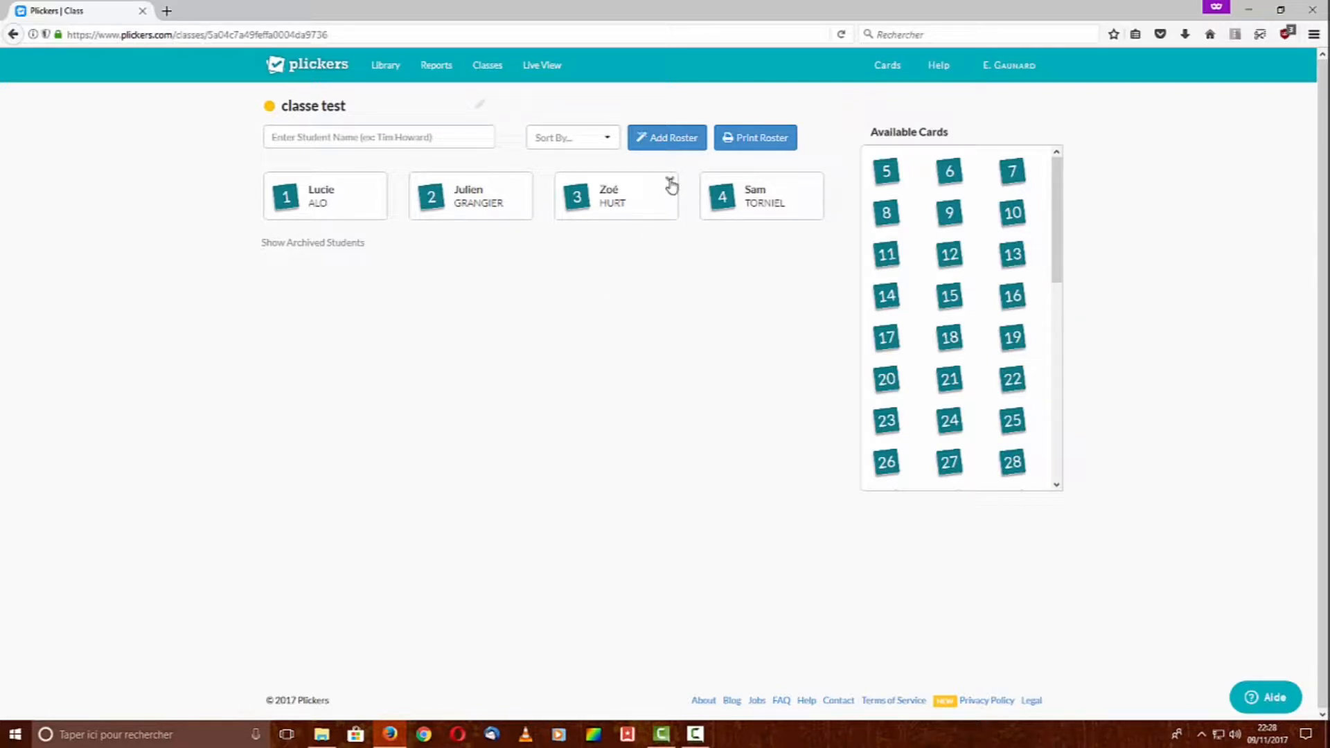
click(670, 183)
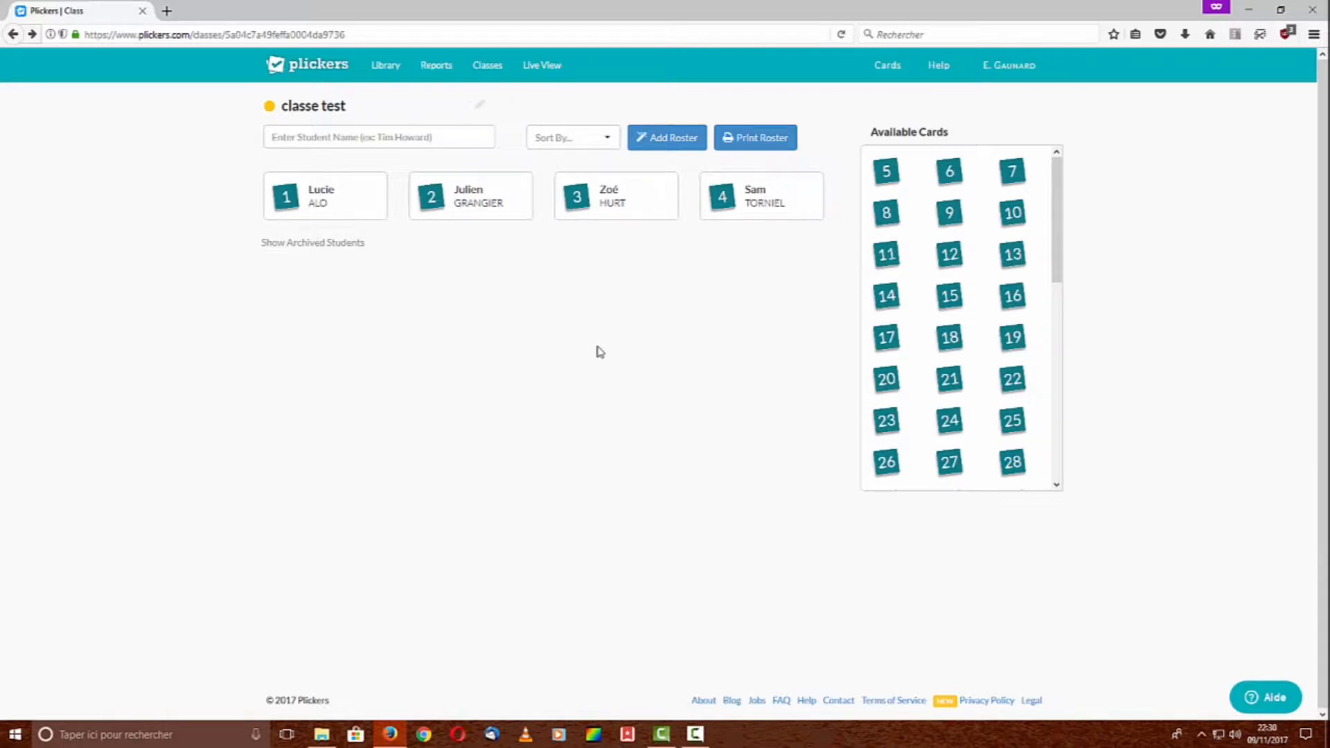
click(394, 73)
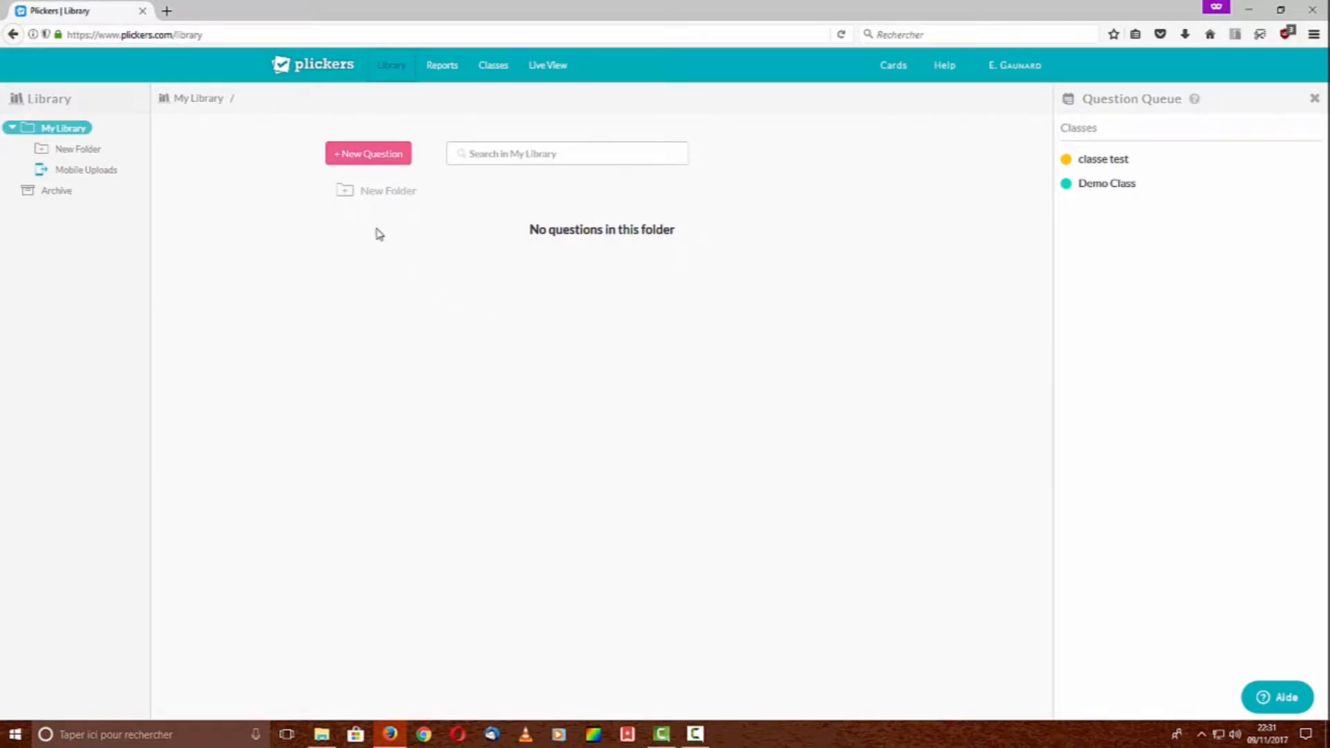
Make a library folder called 'Dossier test' and open it
click(380, 195)
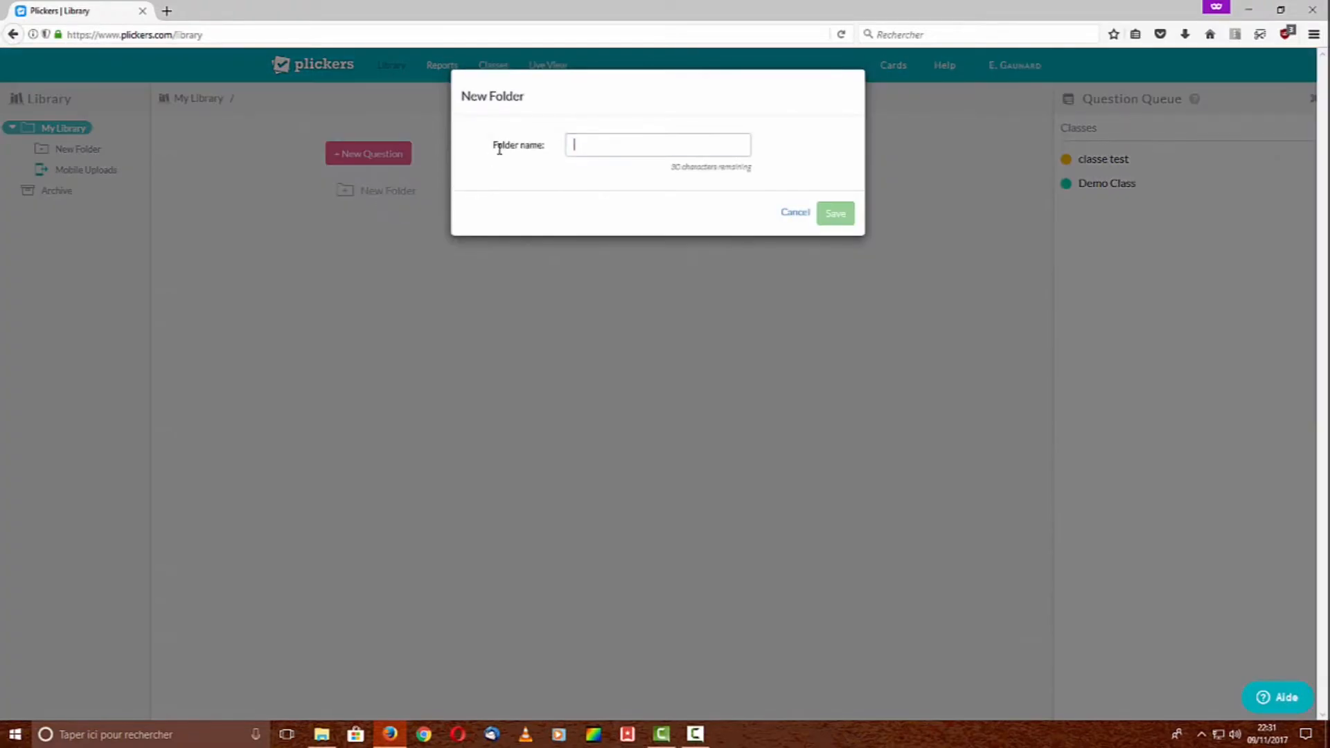
text(Dossier)
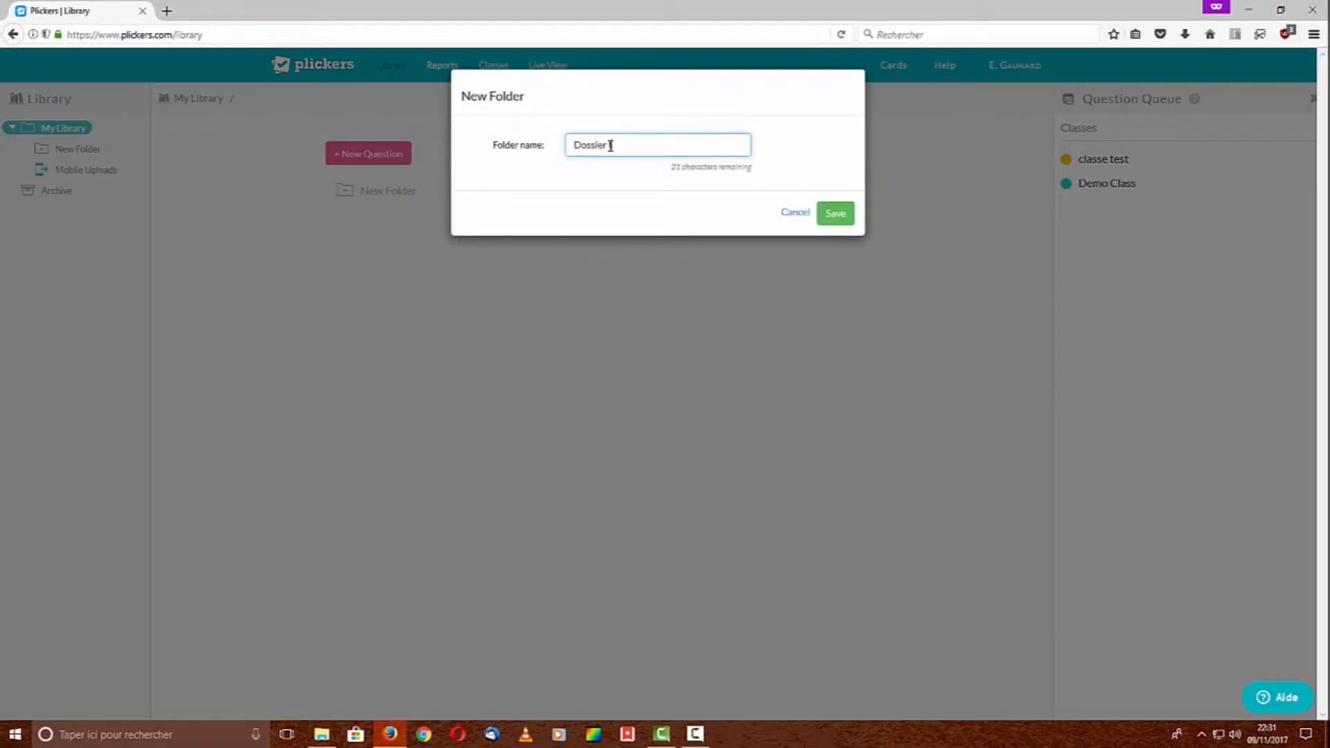
text( test)
click(841, 215)
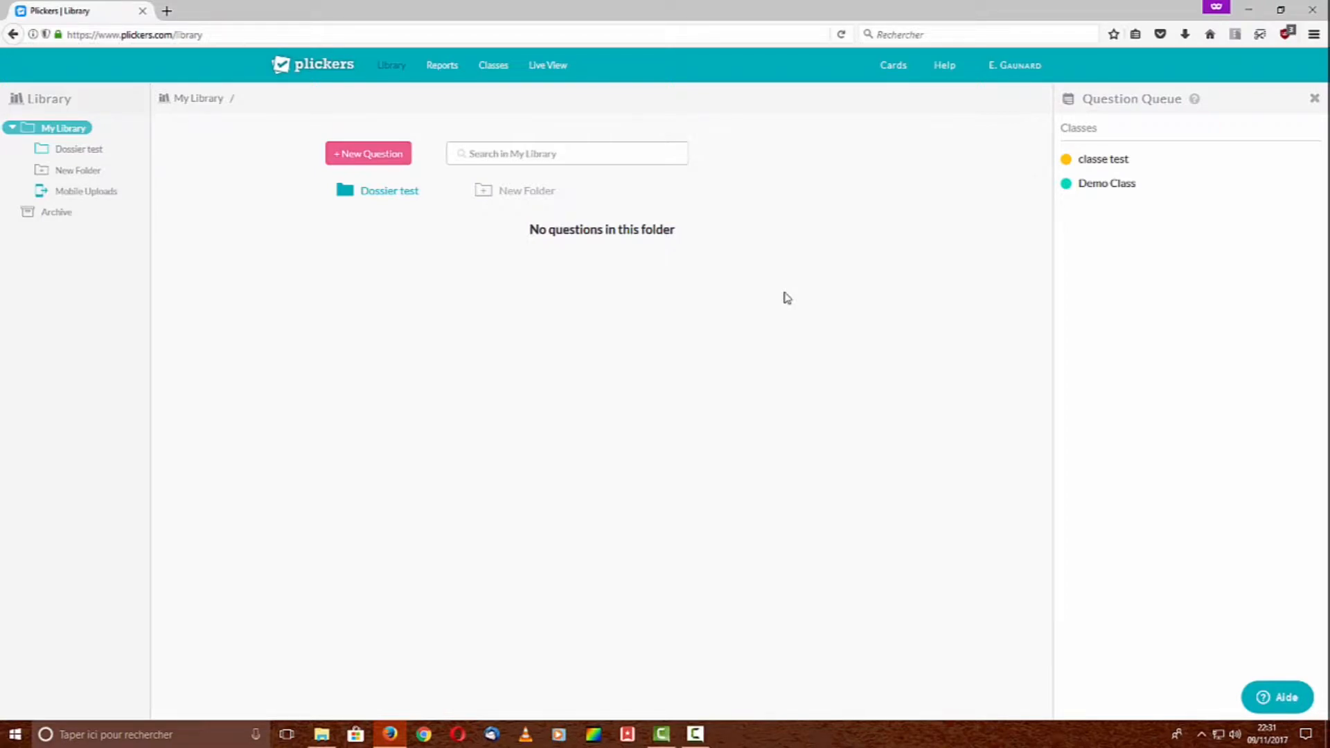
click(405, 203)
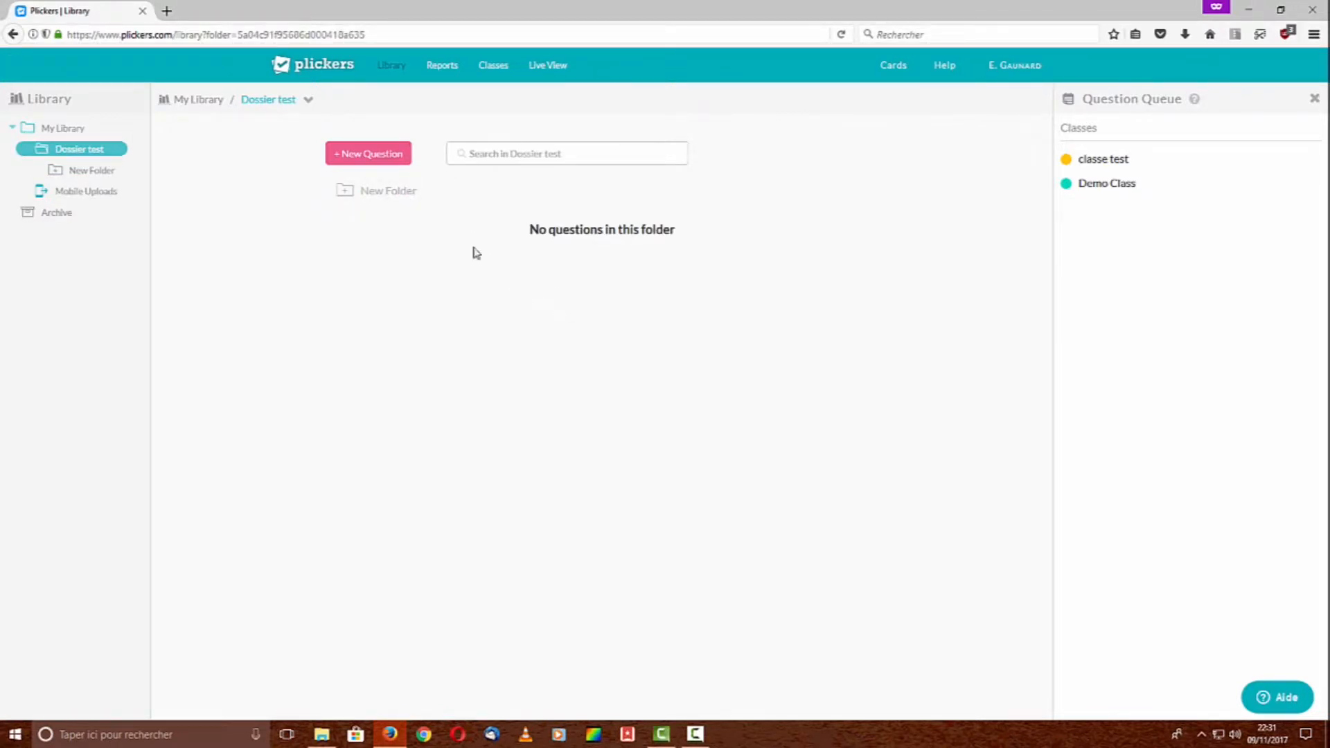
Start a new question with the pasted text and attach the disque circle picture
click(379, 158)
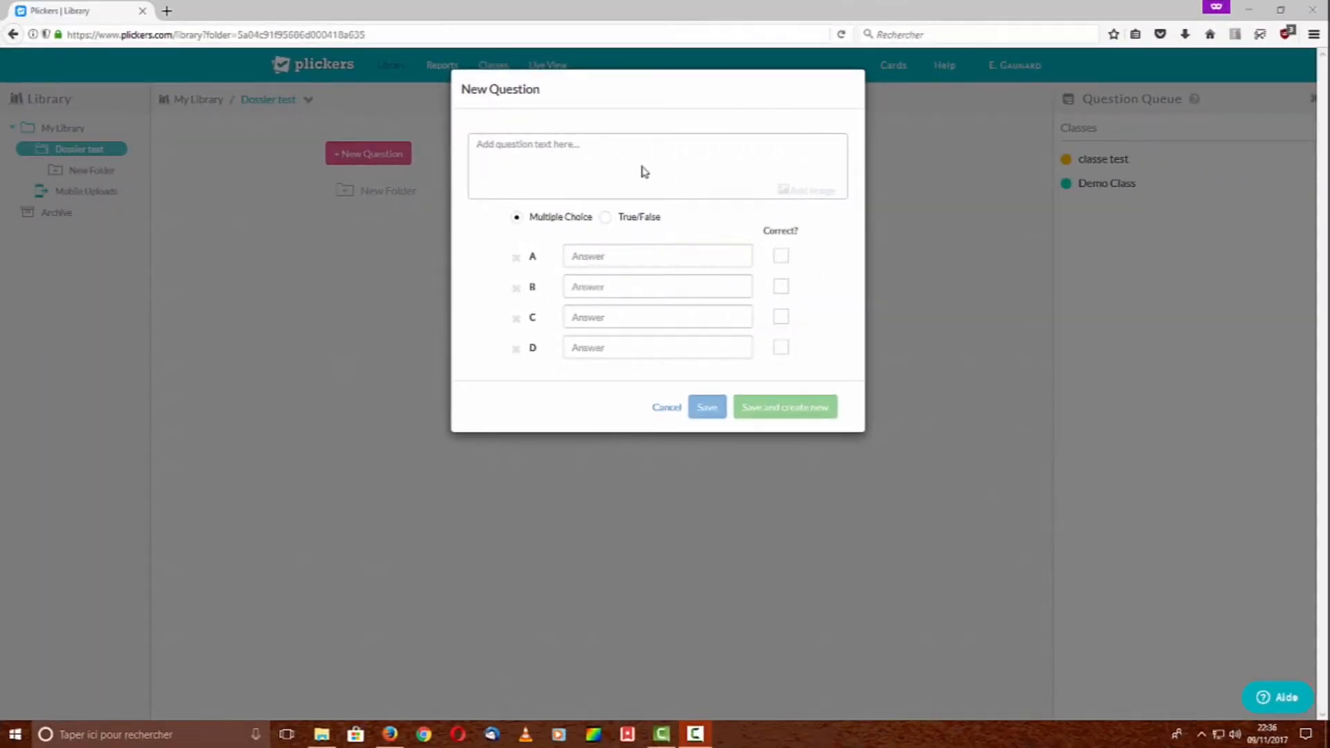
click(543, 144)
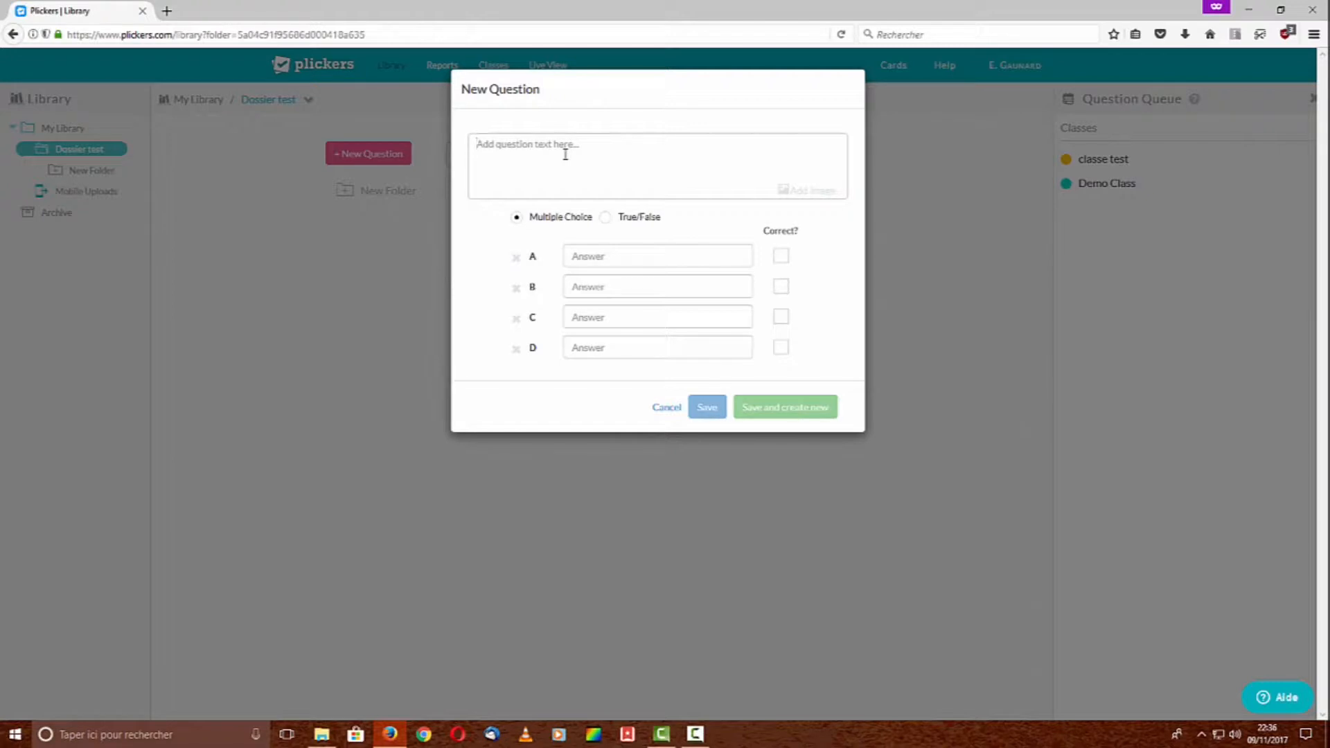
text(Quelle est la nature de cette figure ?)
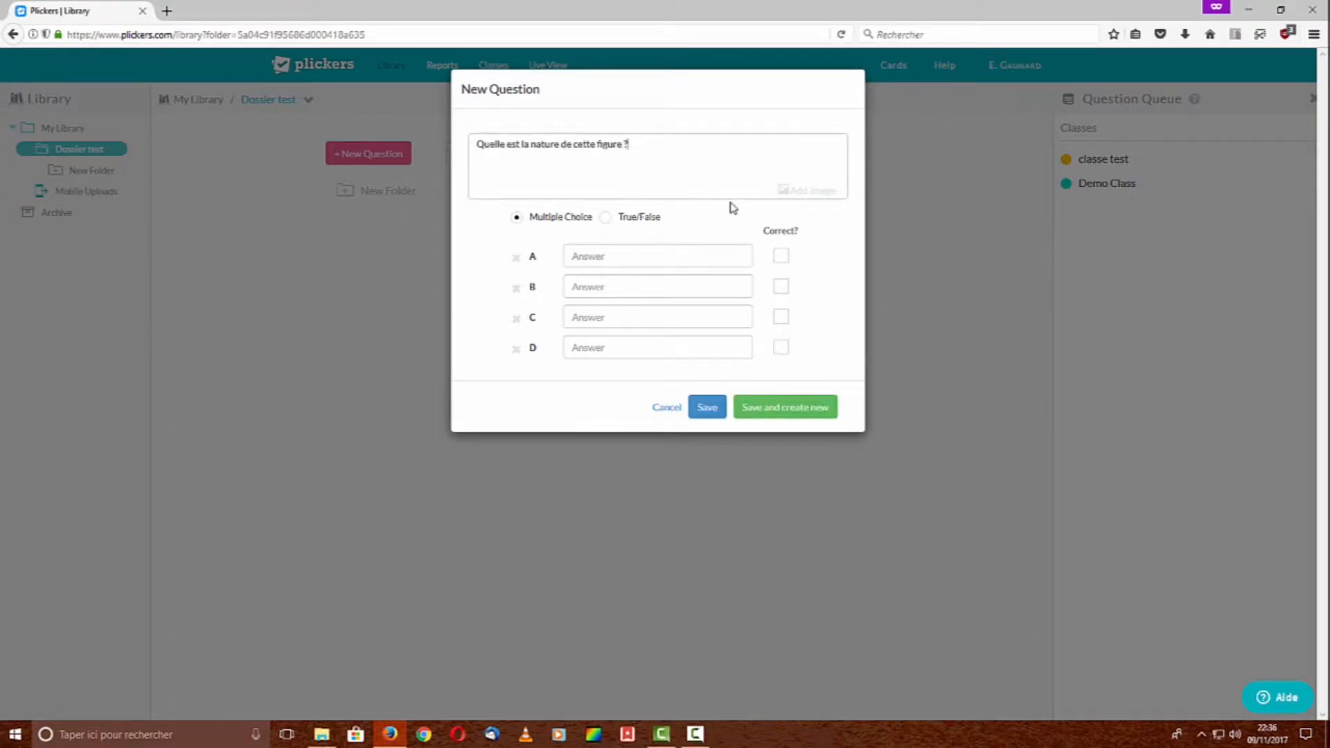
click(809, 196)
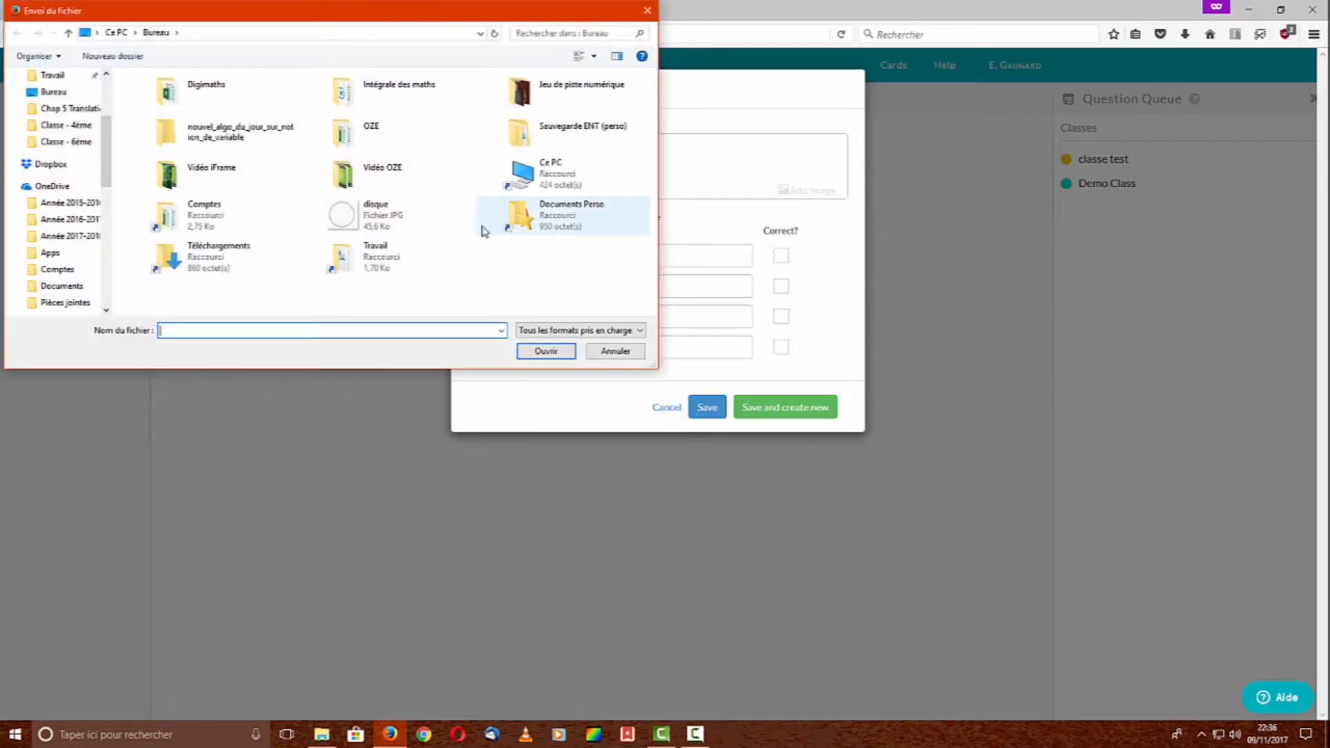
click(406, 219)
click(545, 352)
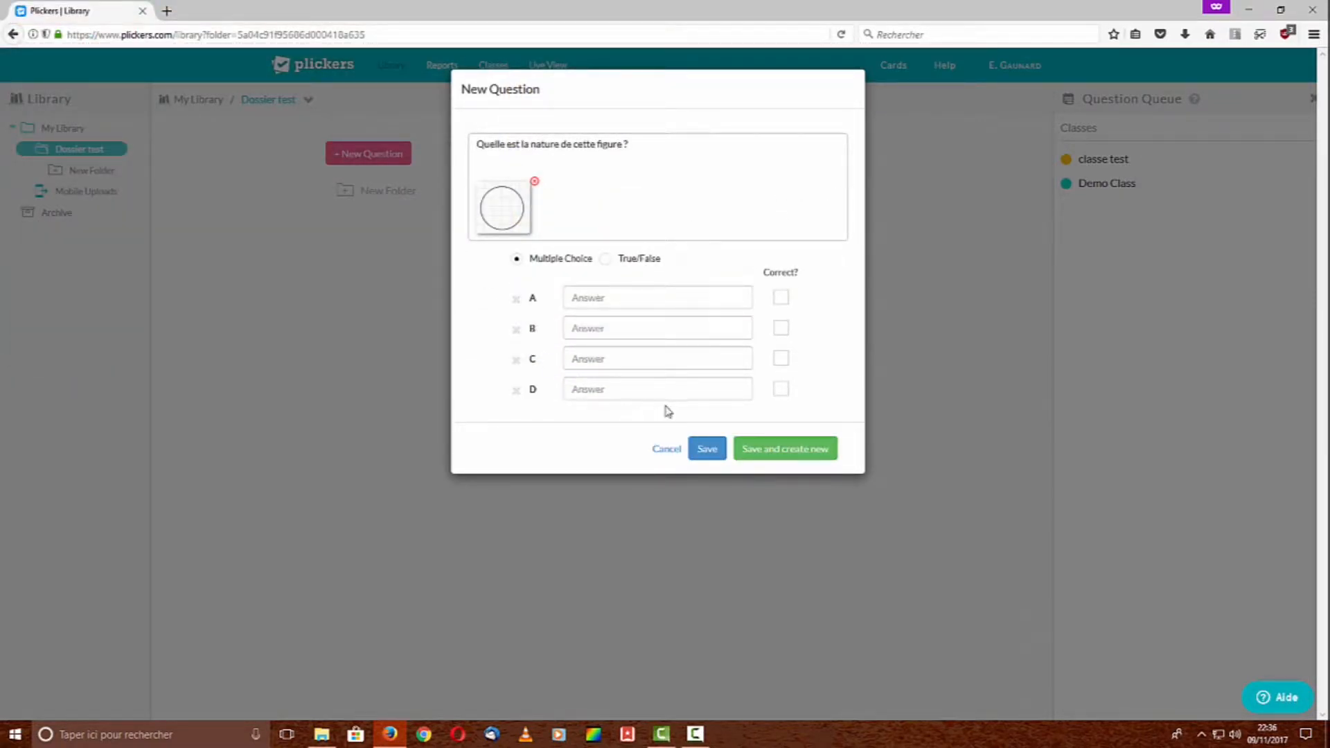
Enter answers A 'Carré' and B 'Cercle', marking Cercle as correct
click(608, 300)
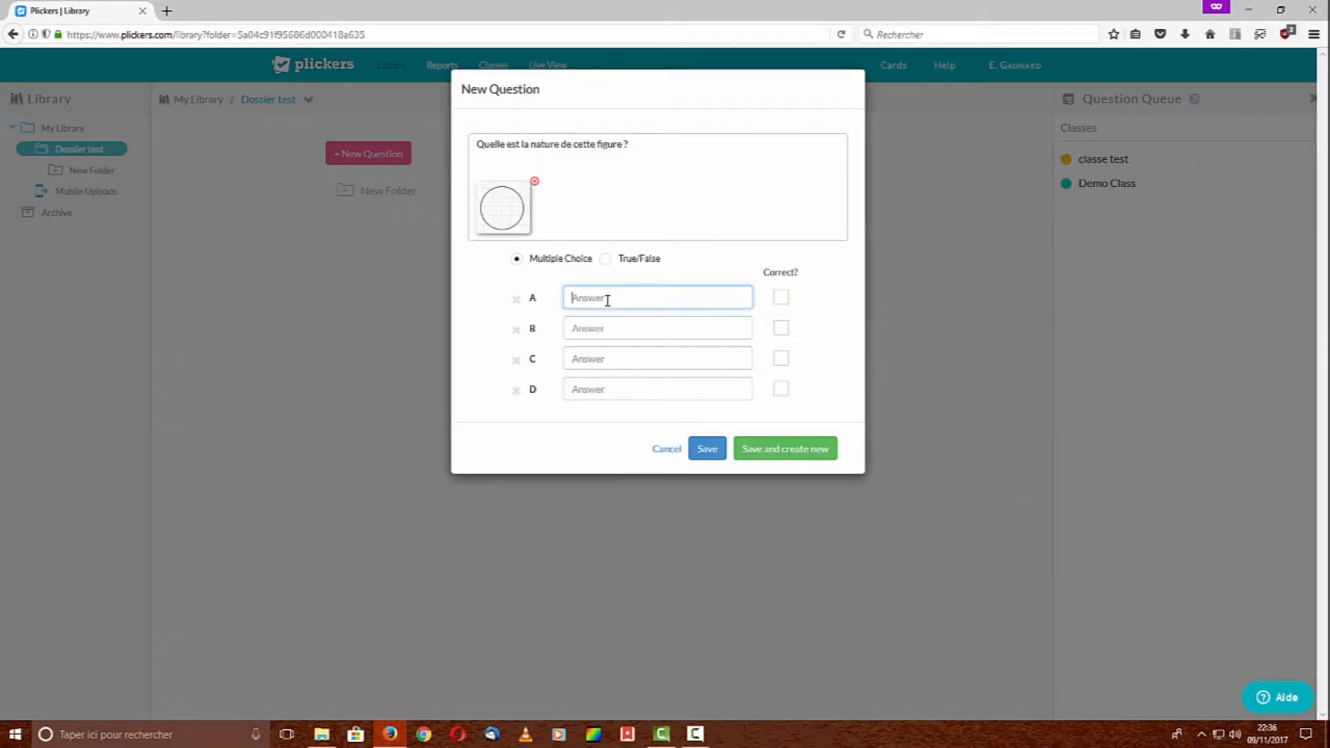
text(Carré)
click(642, 333)
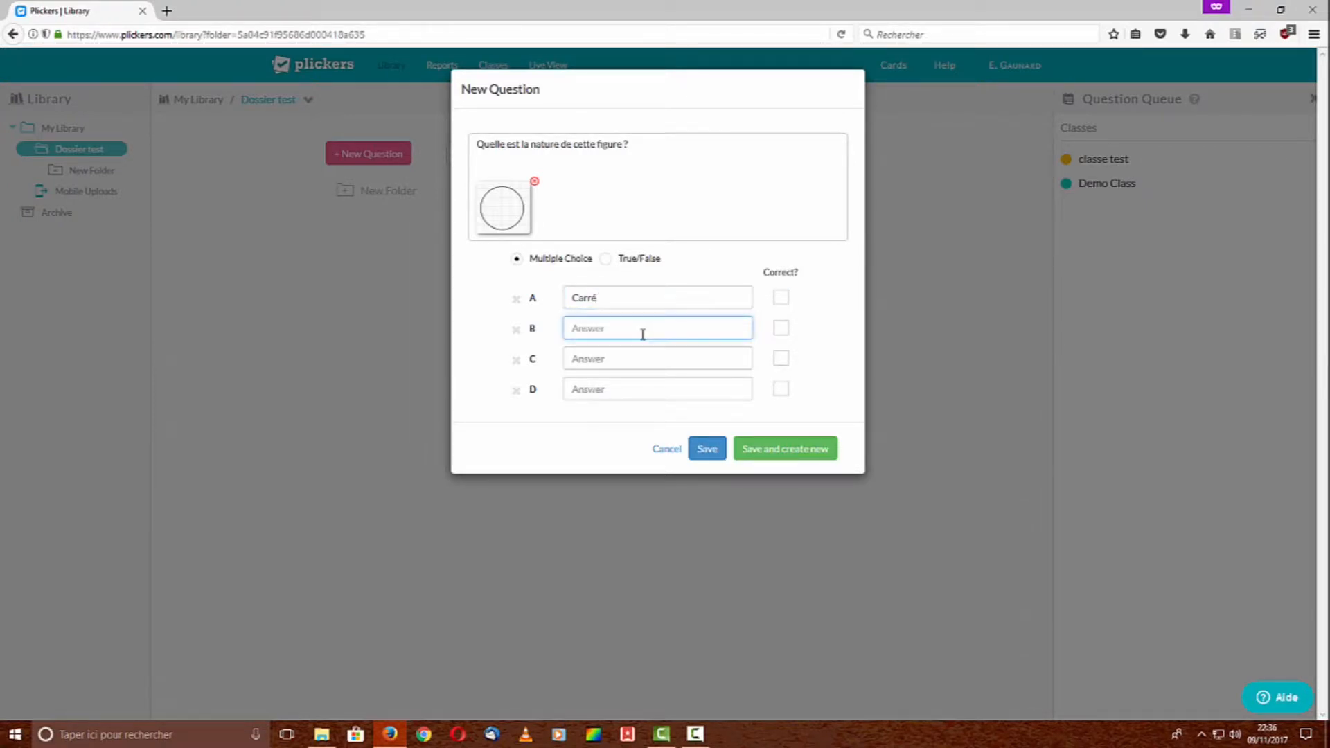
text(Cercle)
click(781, 329)
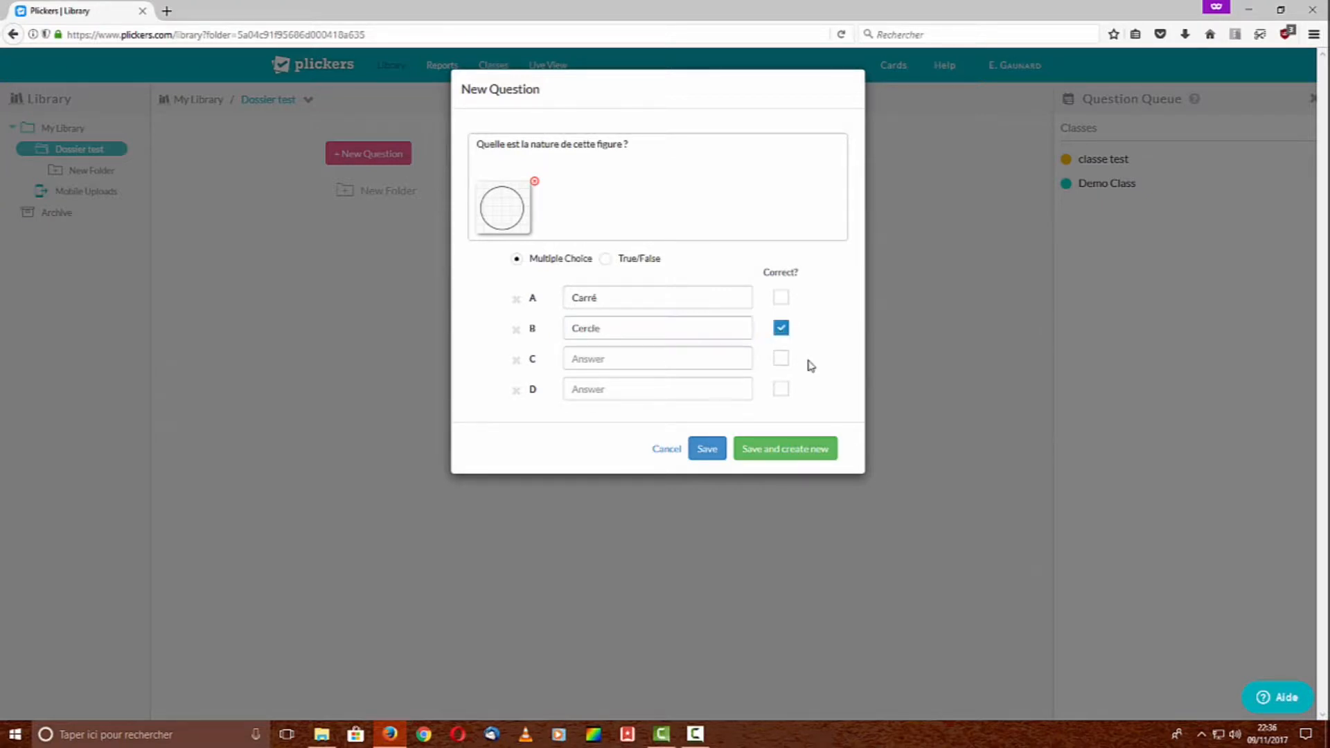
Enter answer C 'Rectangle' and, after re-adding row D, answer D 'Losange'
click(597, 361)
text(Rectangle)
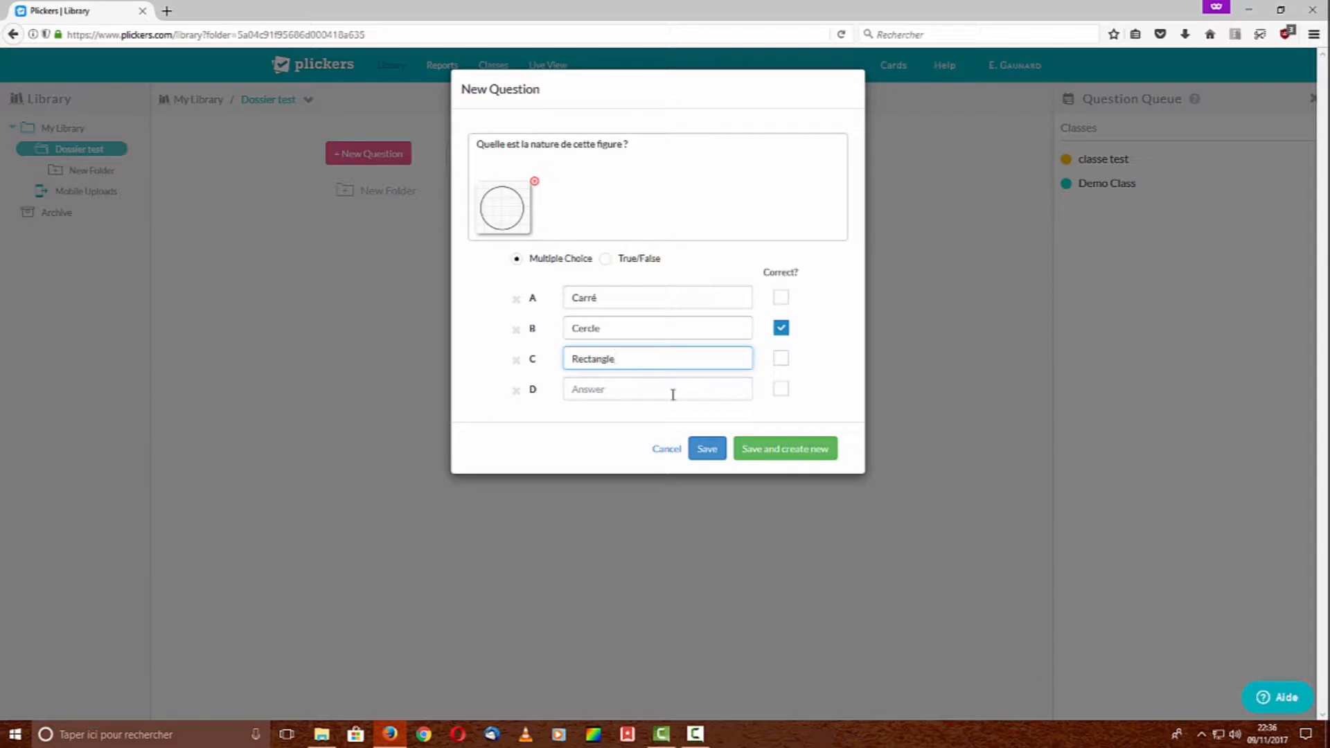
click(516, 395)
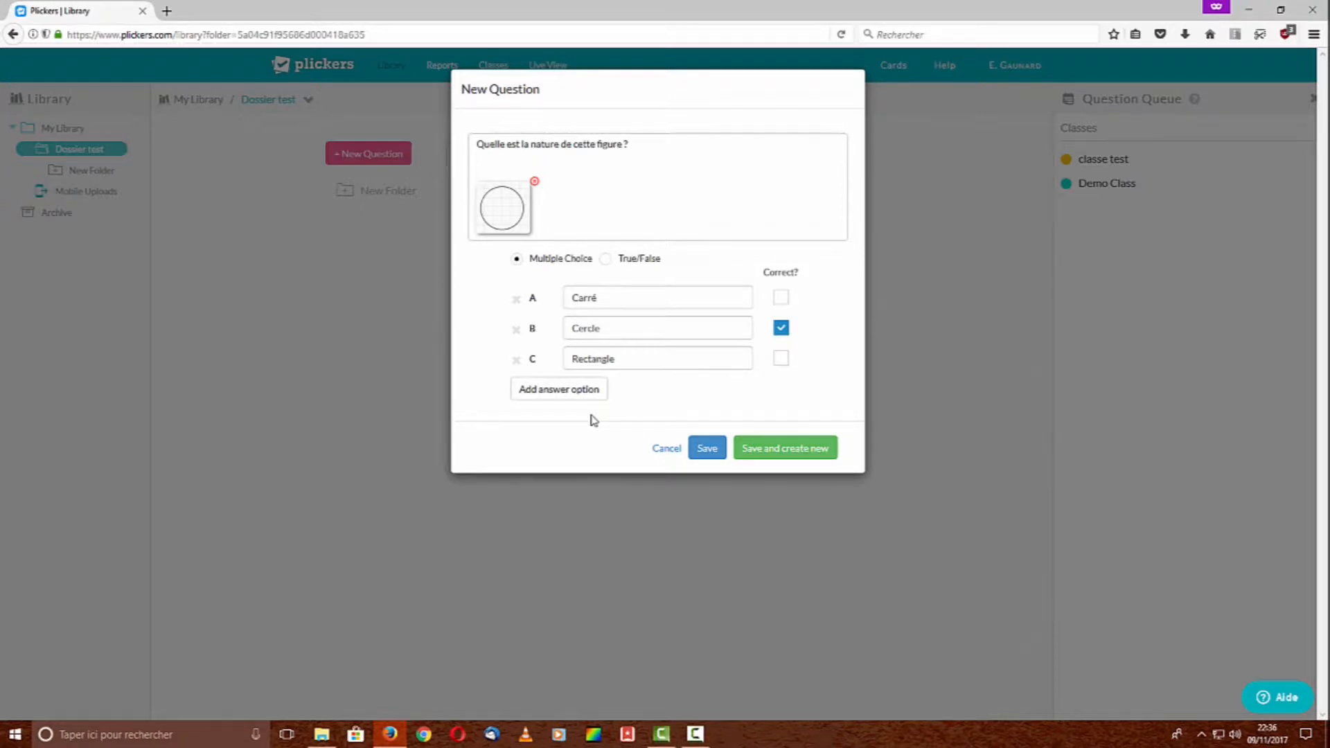
click(548, 392)
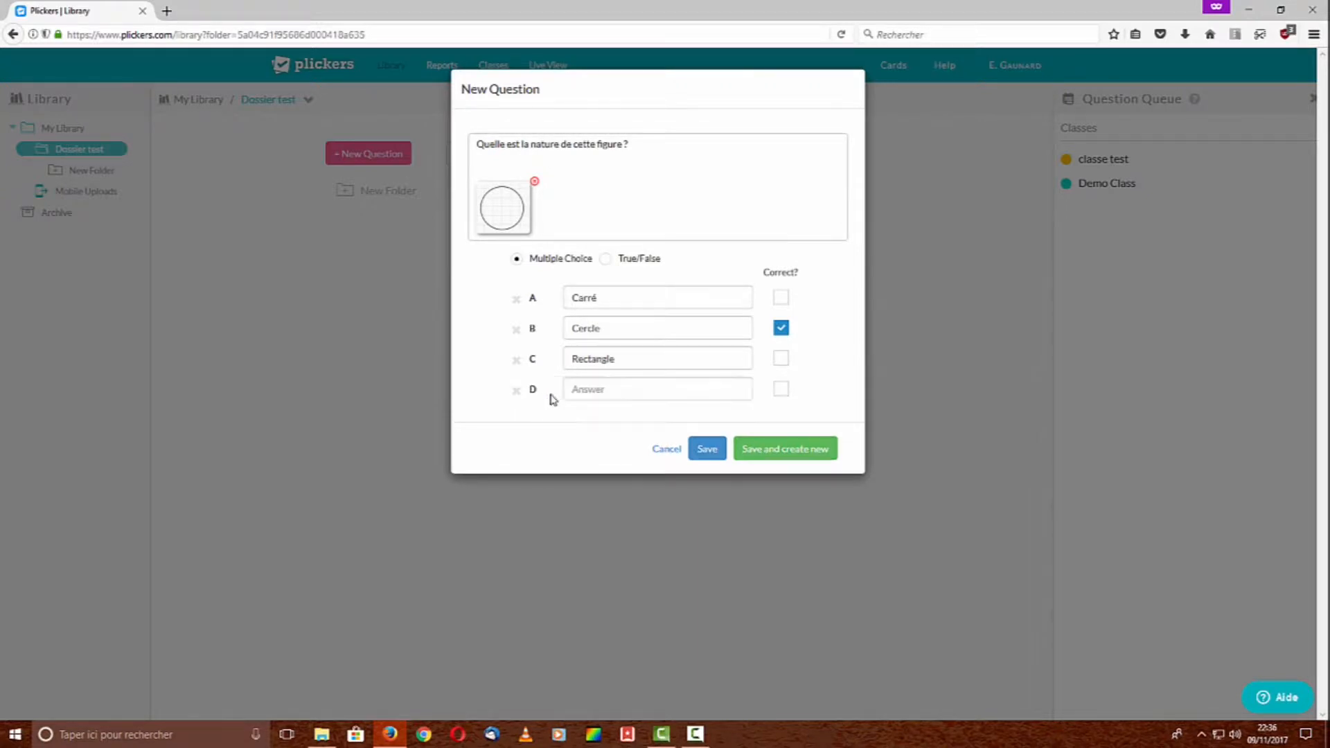
click(602, 392)
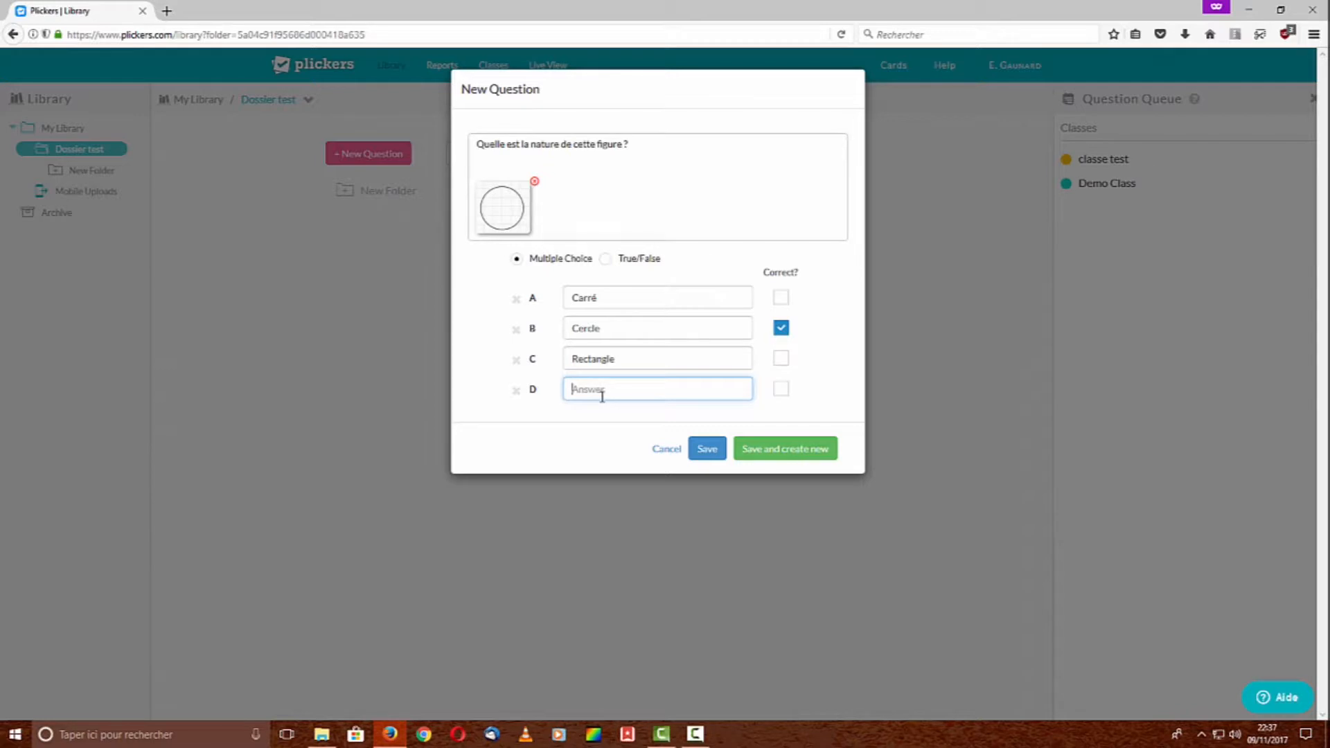
text(Losange)
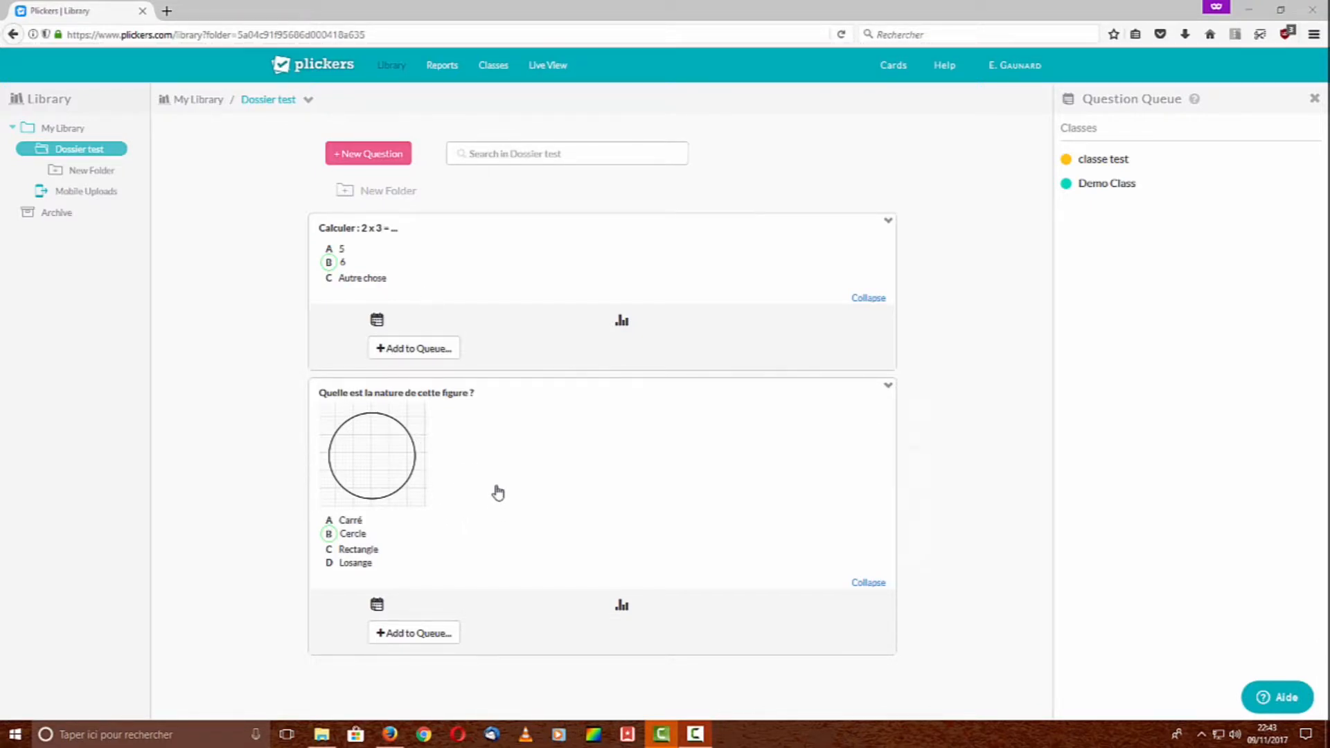
Add the circle question to the queue for classe test
click(428, 641)
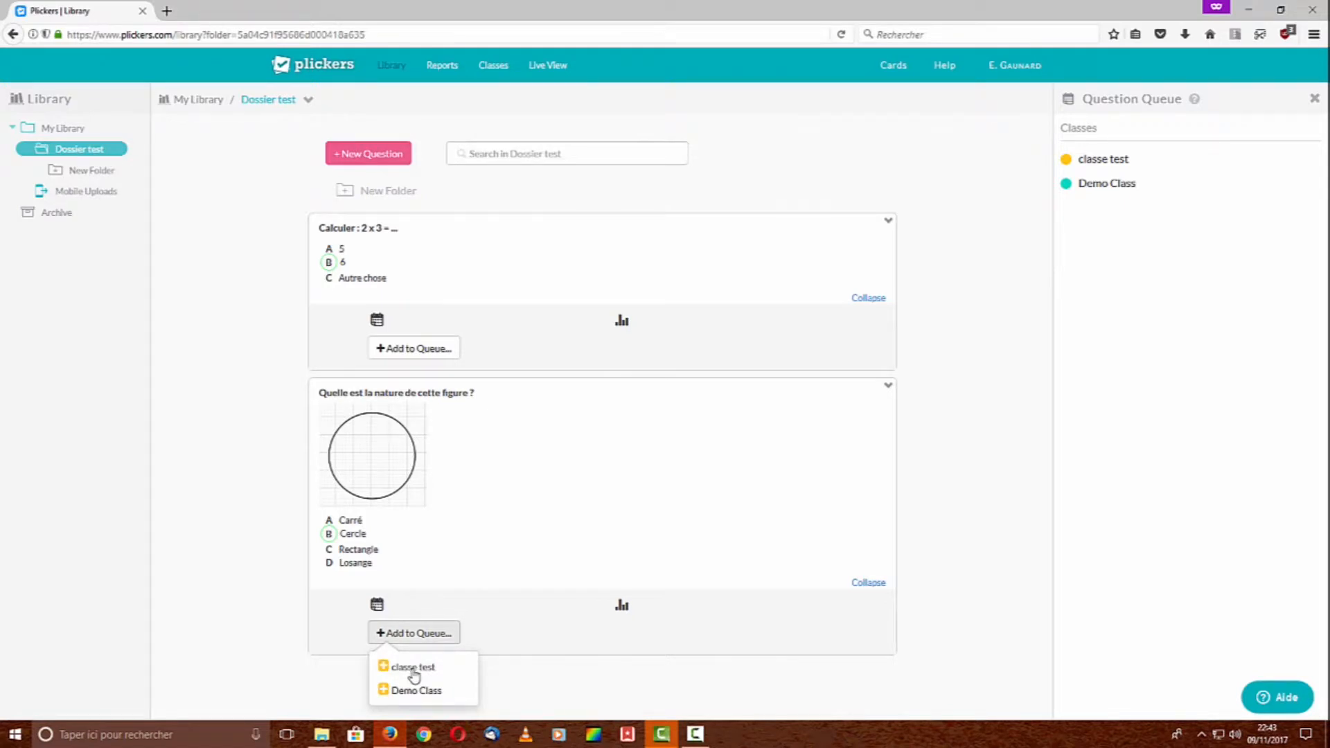
click(414, 669)
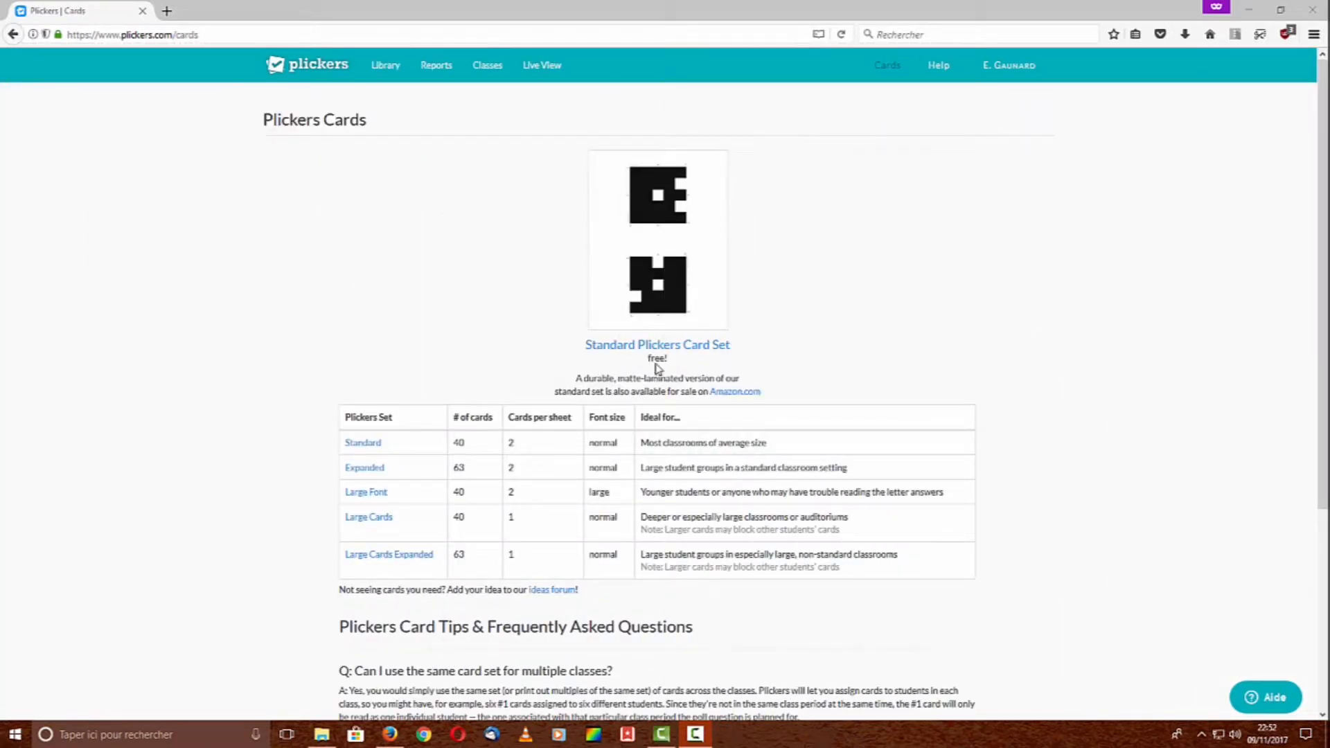
Open the Standard Plickers Card Set as a printable PDF
click(663, 244)
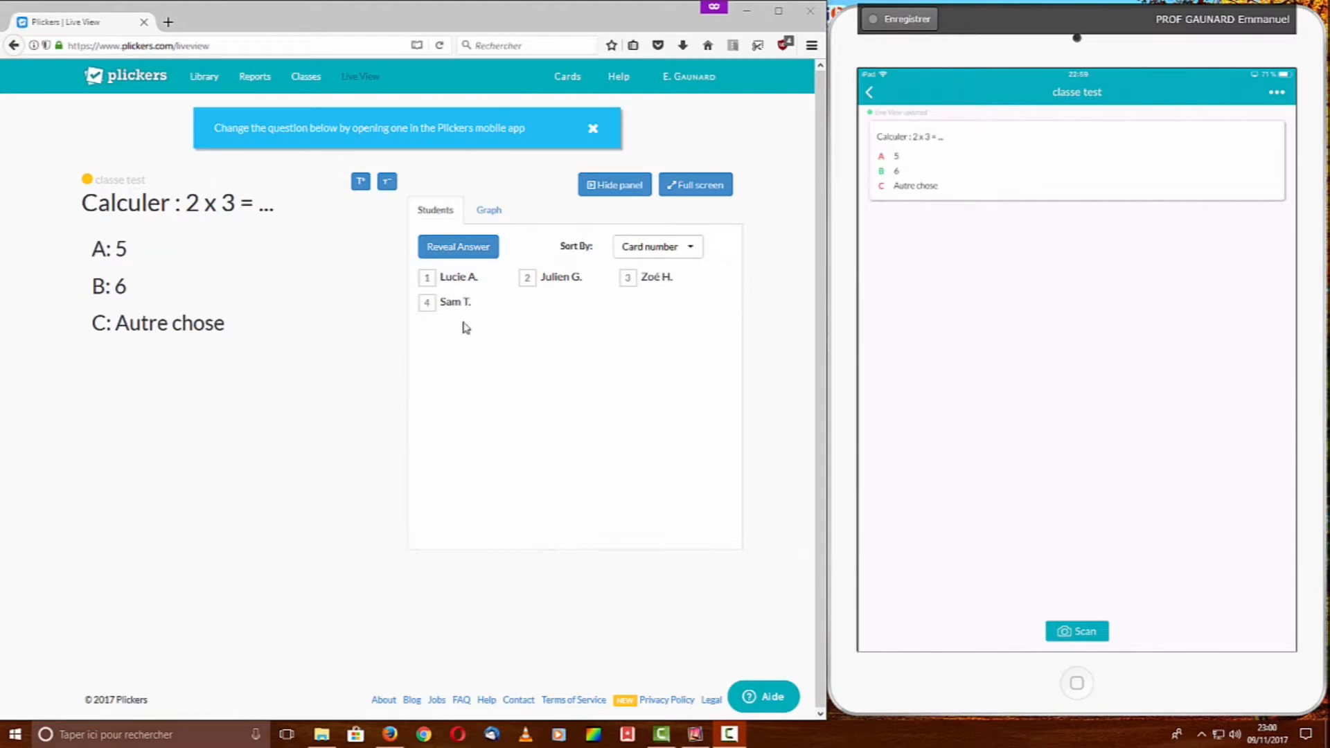
Close the mobile-app notice banner and hide the students panel in Live View
click(592, 131)
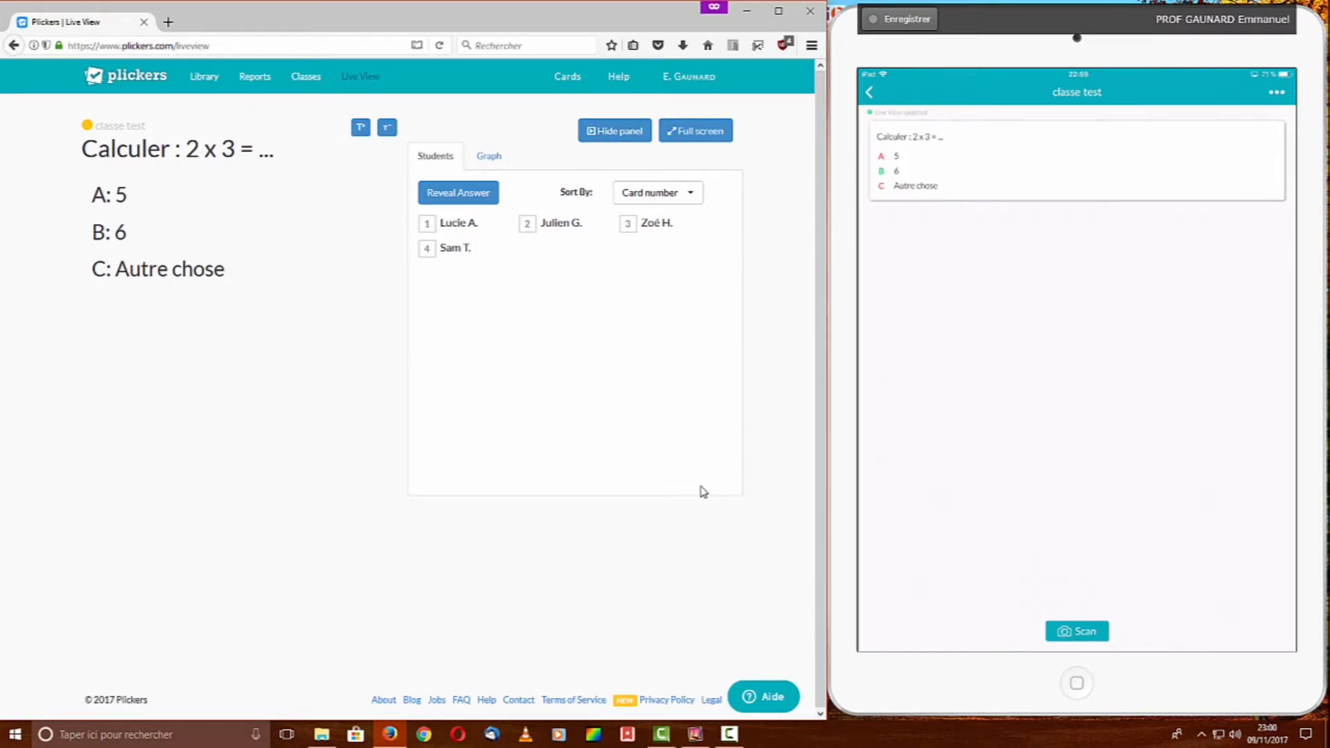
click(624, 135)
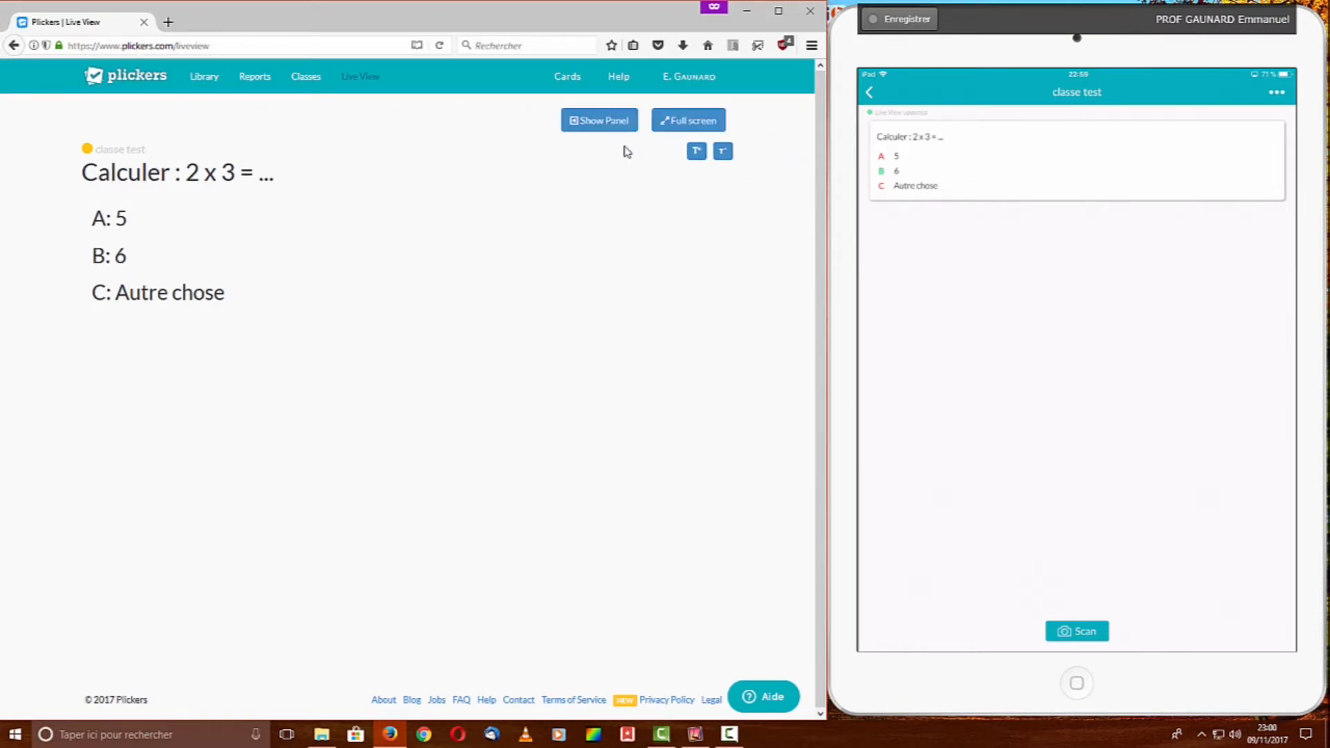
Show the students panel again in Live View for scanning answers
click(609, 128)
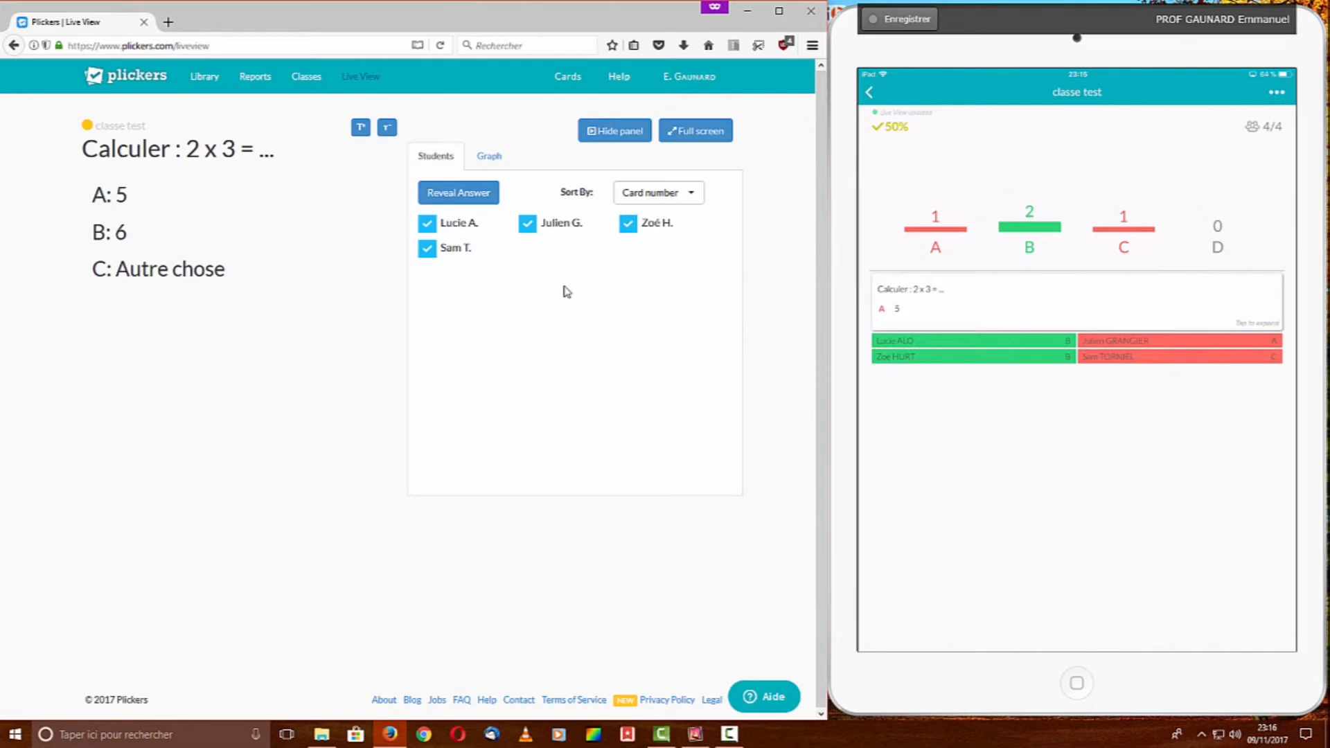
Briefly reveal then hide student answers, and show the graph with 1 A, 2 B, 1 C
click(478, 207)
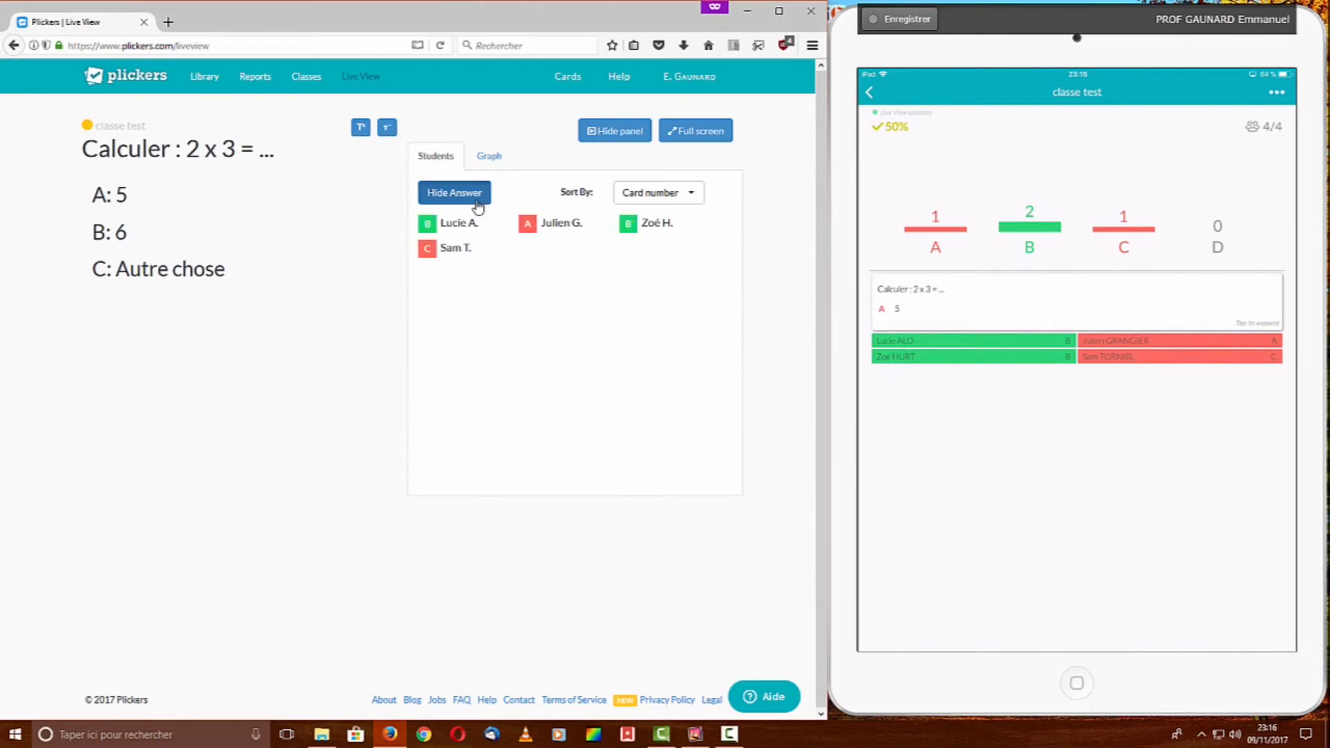
click(478, 207)
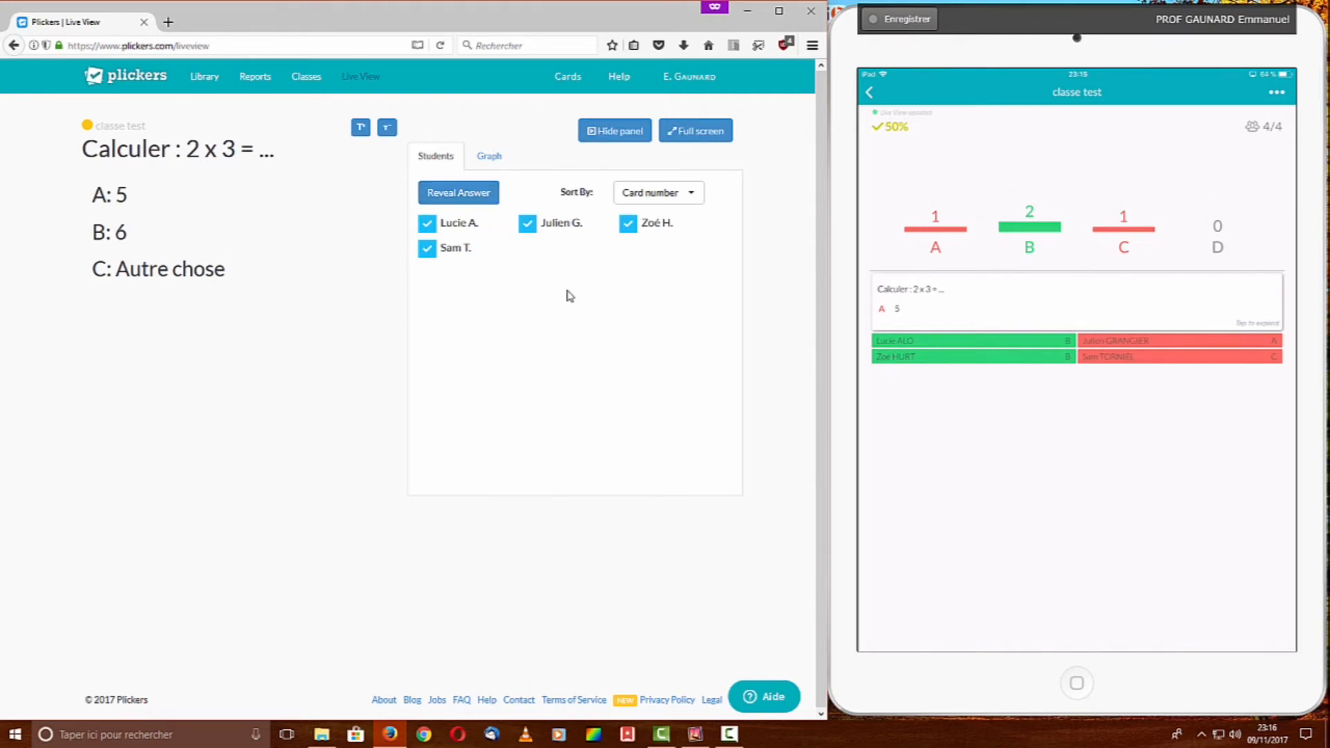
click(493, 169)
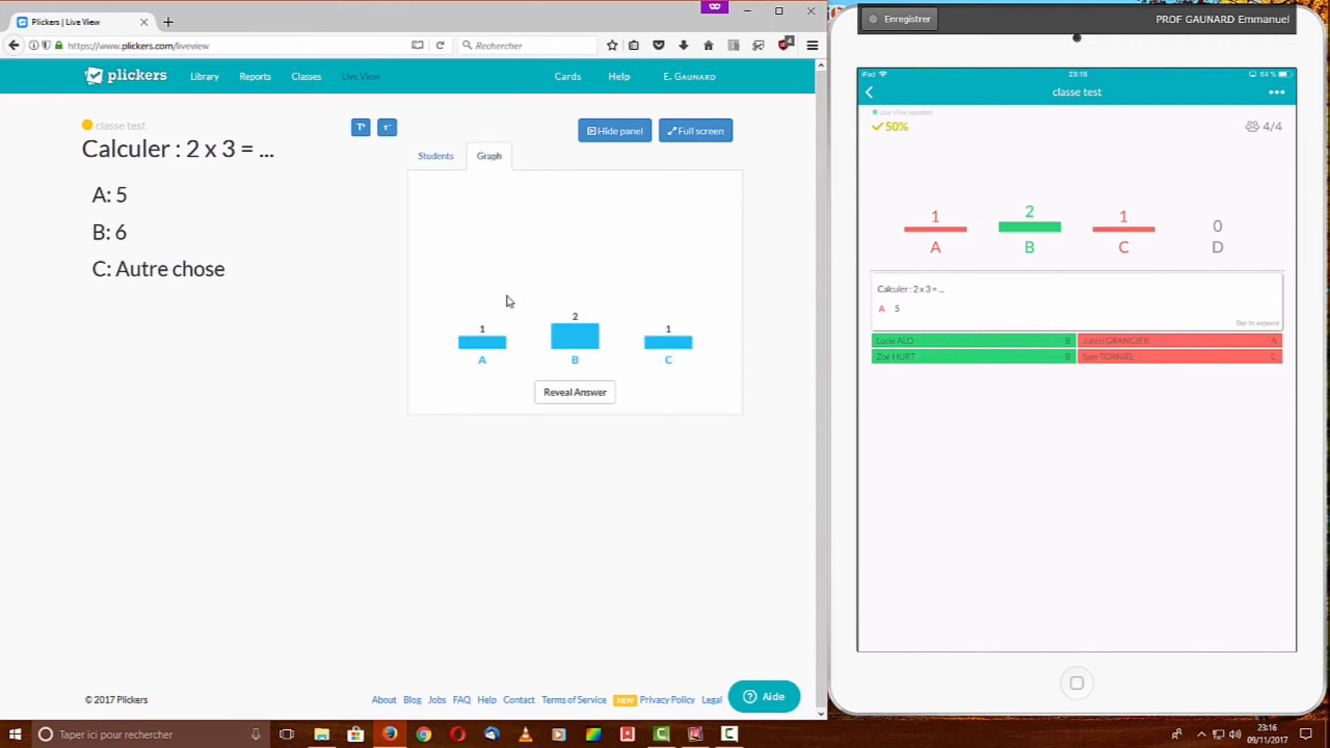
Reveal B as the correct answer on the 2 x 3 question's results graph
click(547, 405)
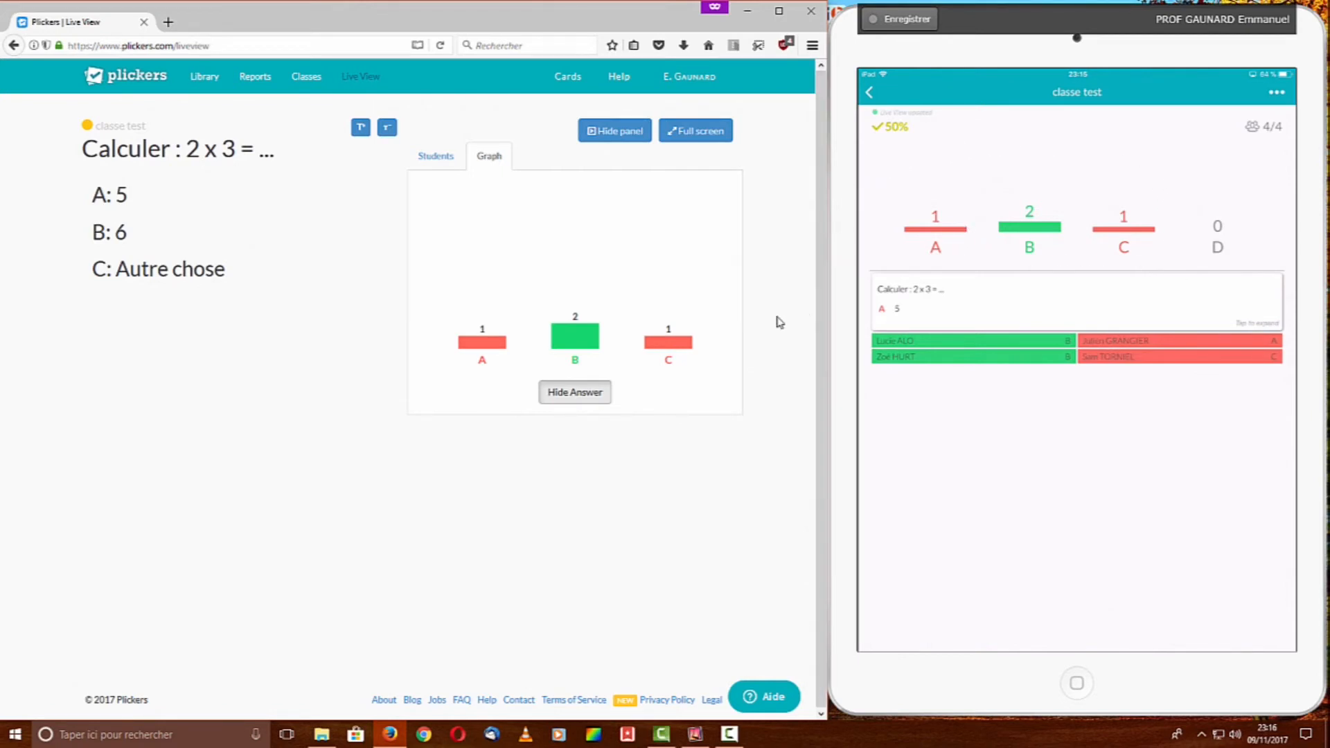
key(F10)
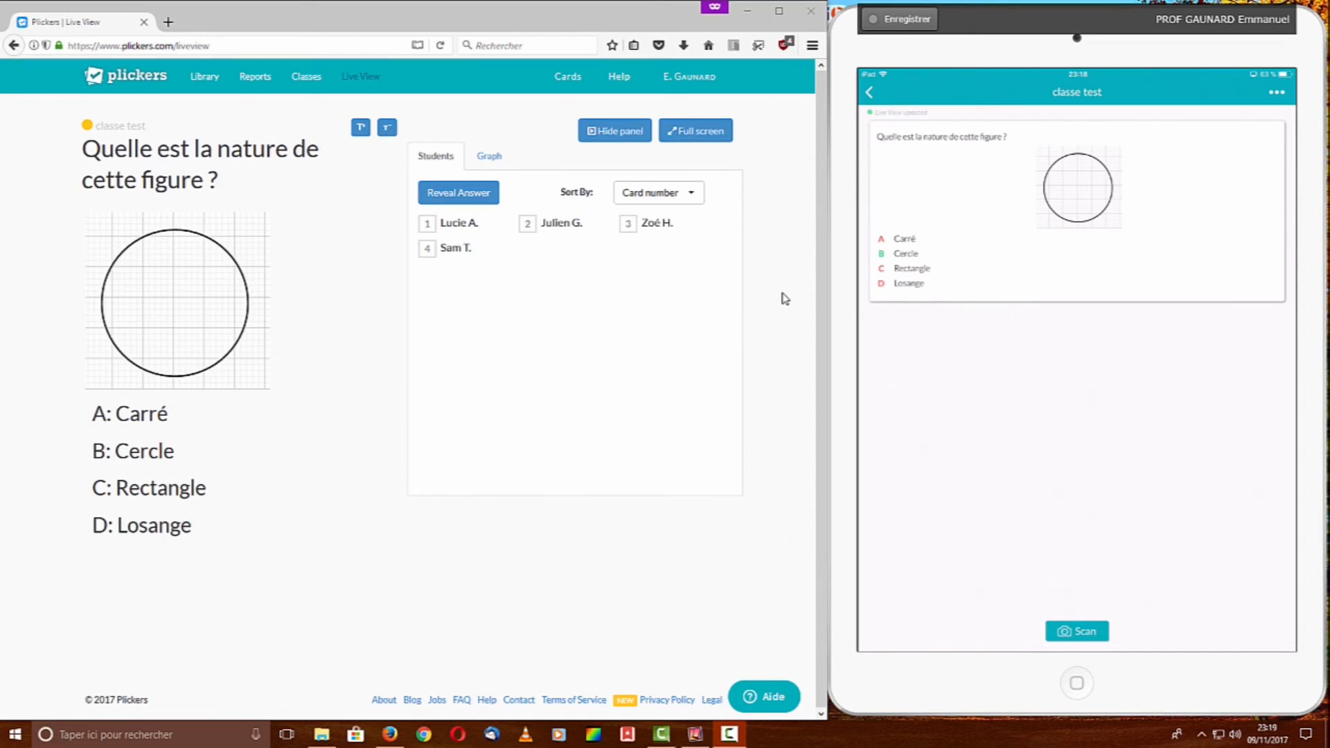
Hide the student panel to show the circle question full-width, then show it again
click(638, 131)
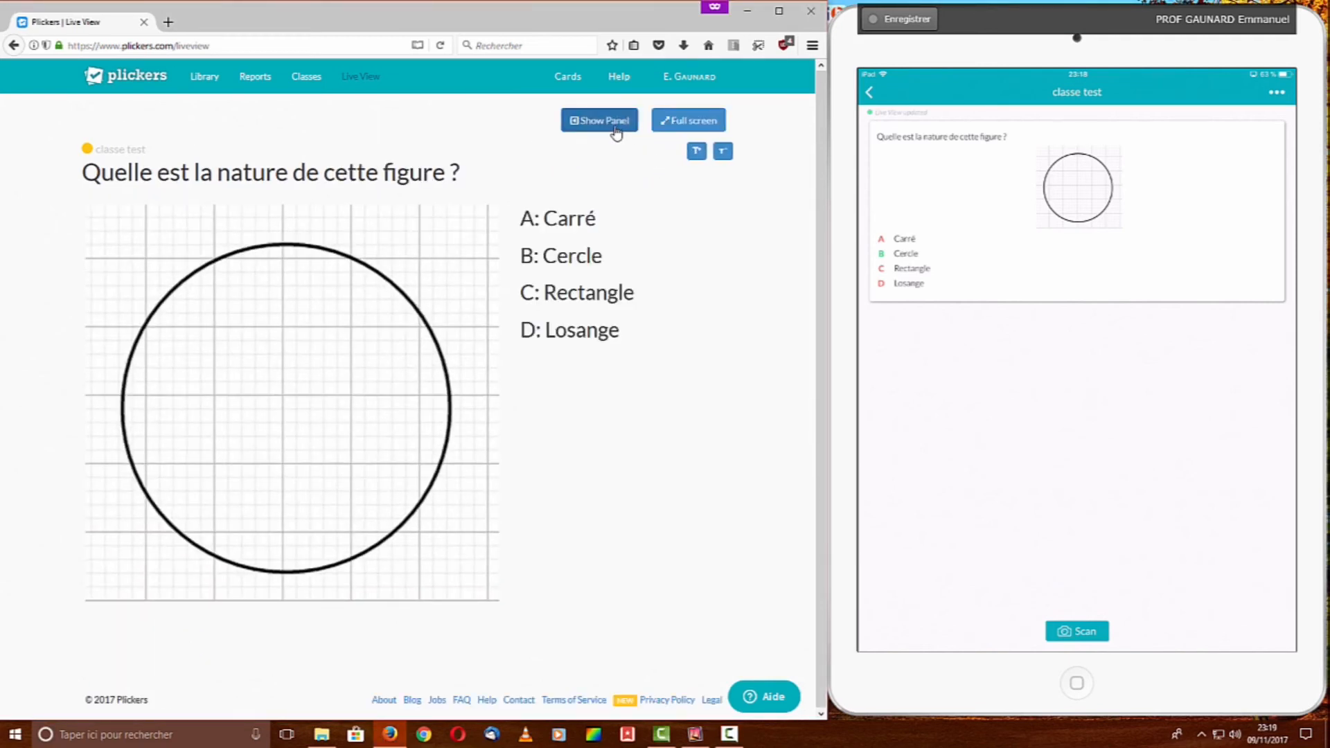
click(600, 121)
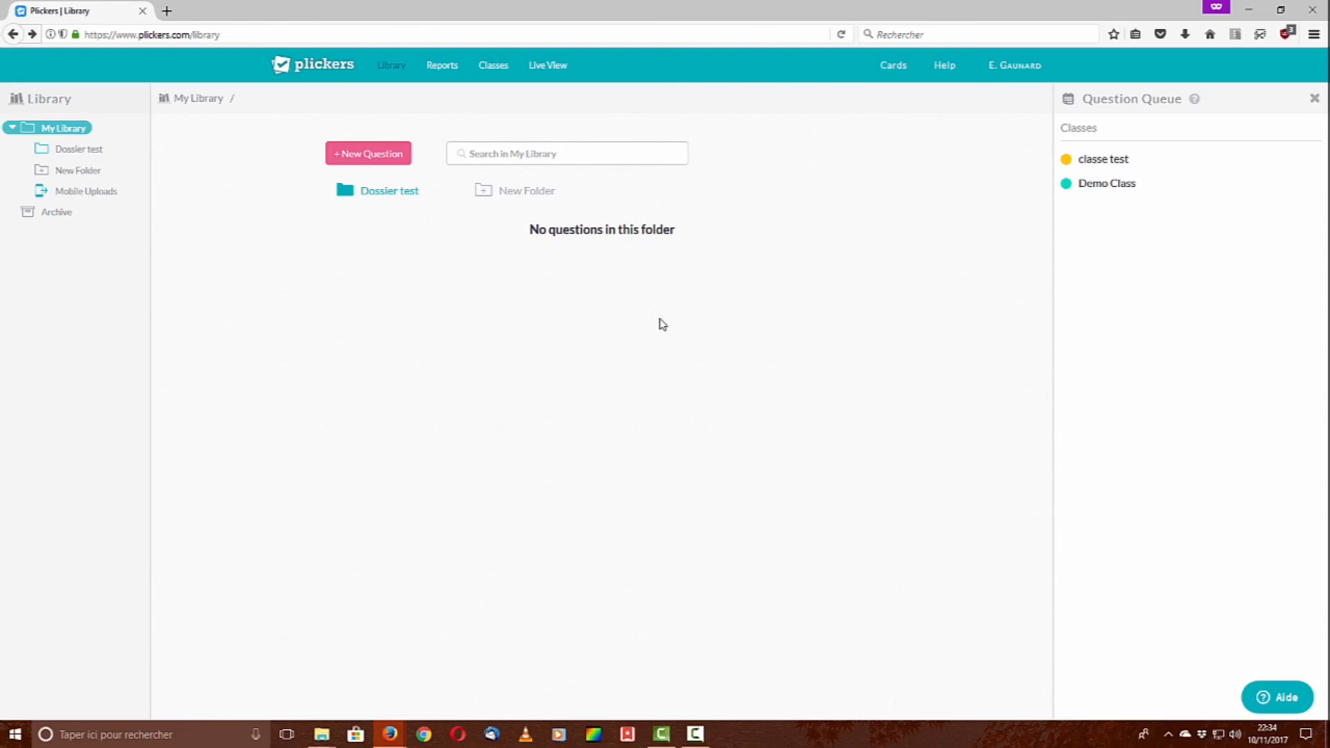
Load the Scoresheet report for classe test over Nov 5–11 with three questions' results
mouse_move(460, 81)
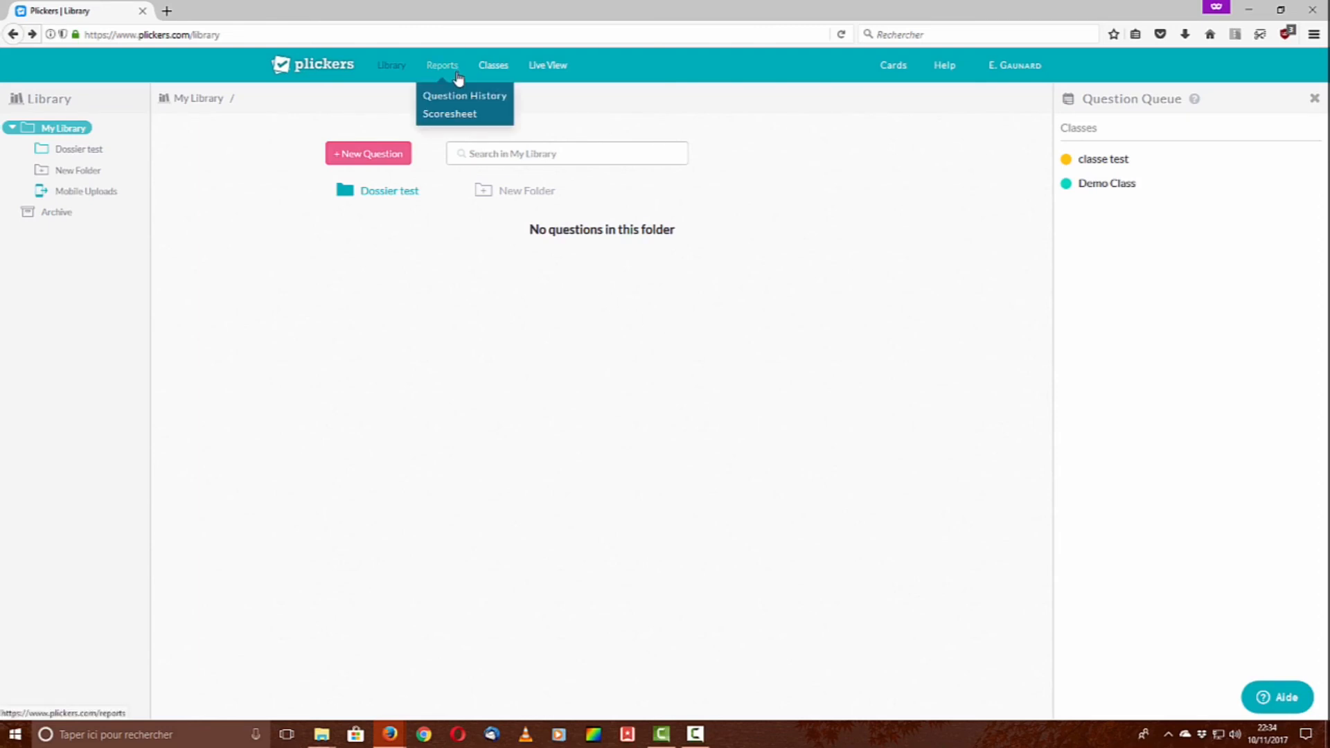
click(485, 119)
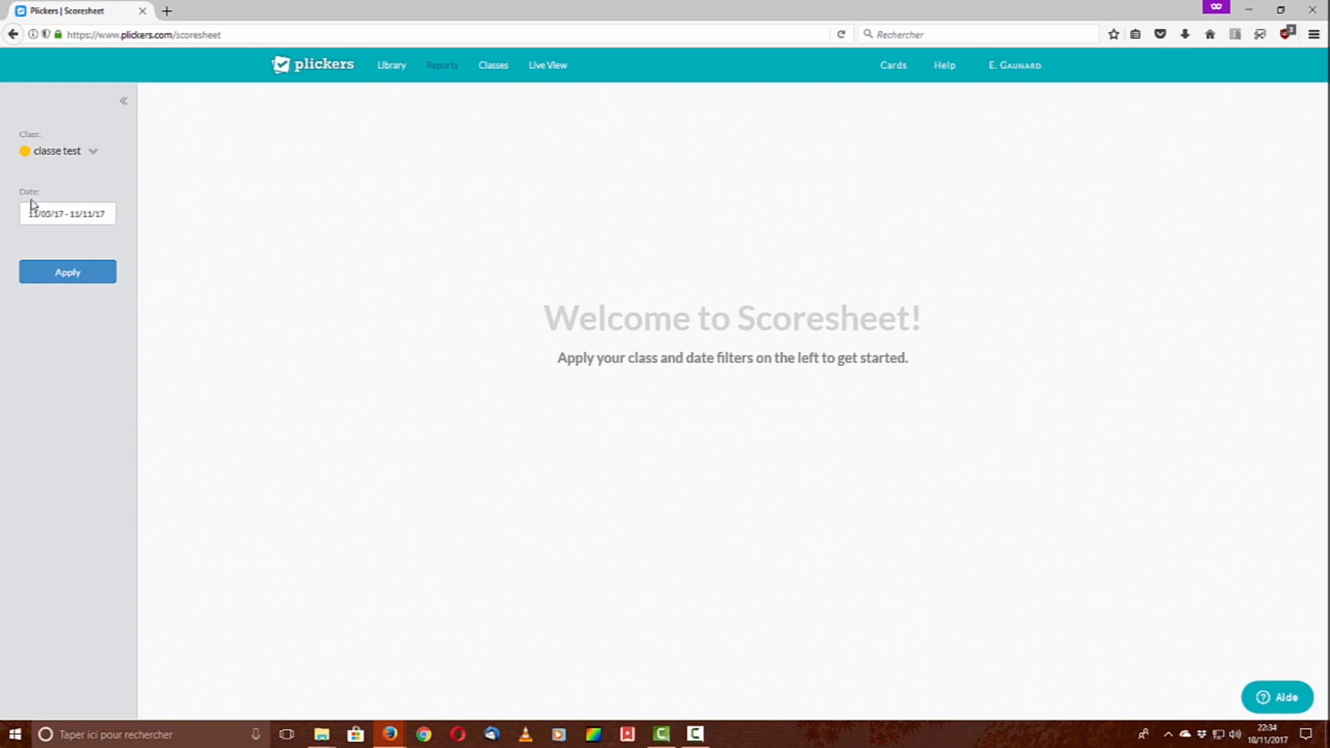
click(78, 273)
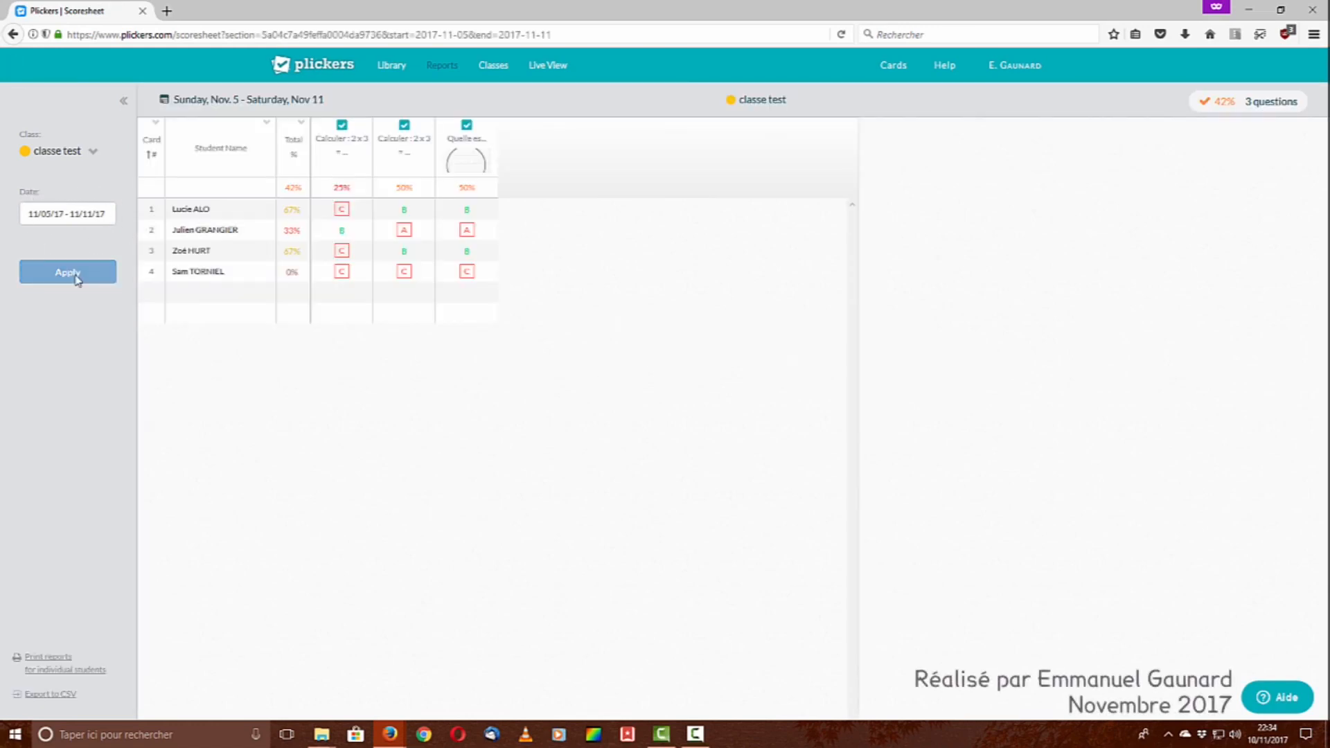